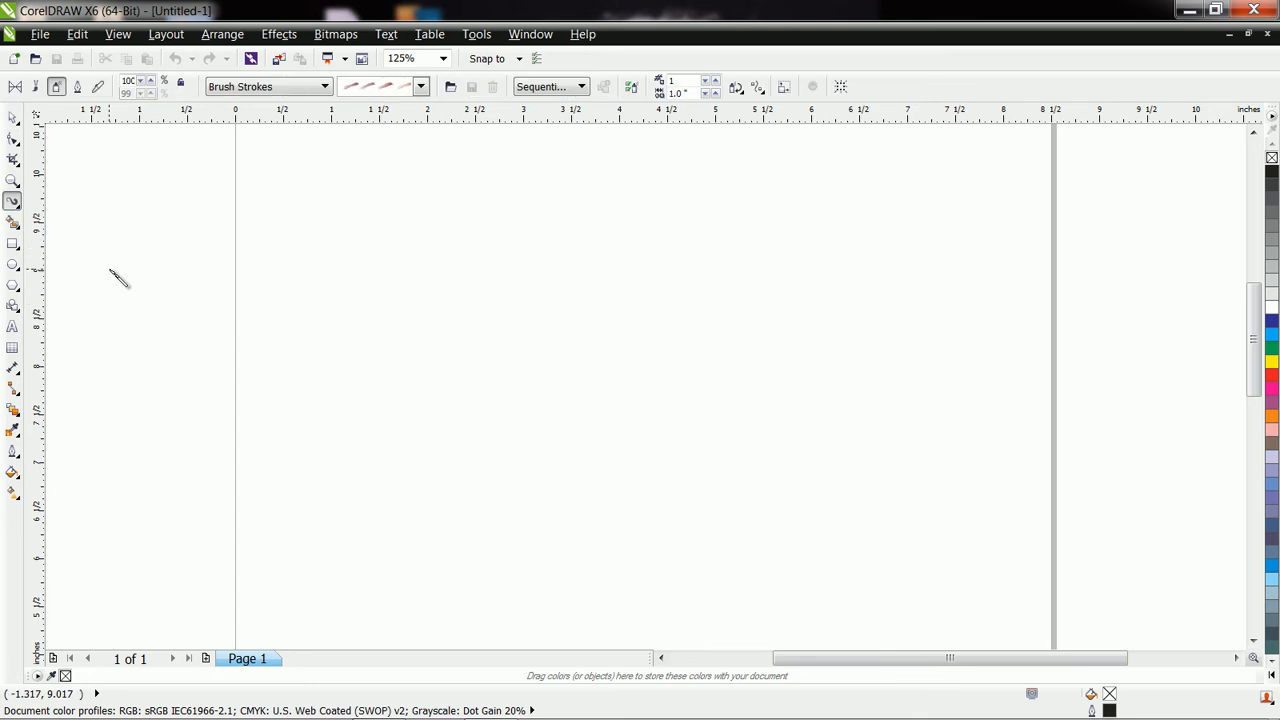
Draw a winding freehand stroke with the Artistic Media tool in Calligraphic mode and set its width to 0.98 inch.
{"action": "left_click", "coordinate": [79, 88]}
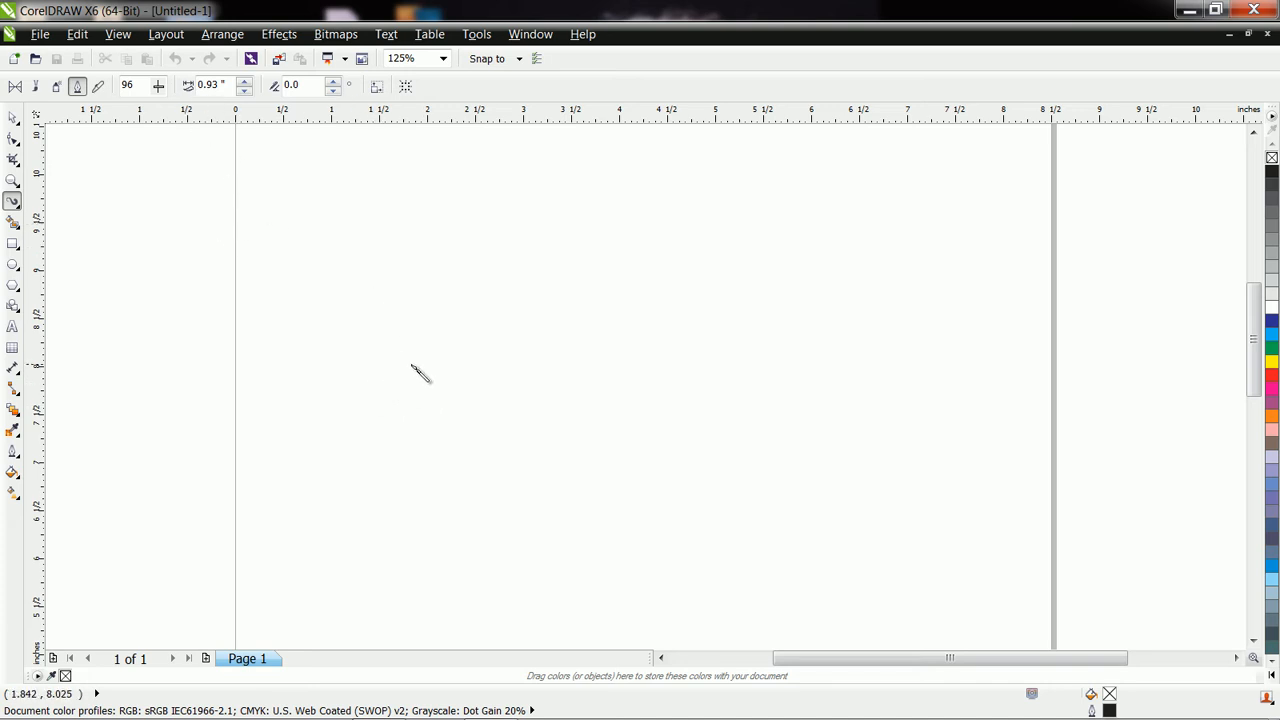
{"action": "mouse_move", "coordinate": [410, 363]}
{"action": "left_mouse_down"}
{"action": "mouse_move", "coordinate": [470, 307]}
{"action": "mouse_move", "coordinate": [503, 306]}
{"action": "mouse_move", "coordinate": [540, 338]}
{"action": "mouse_move", "coordinate": [538, 402]}
{"action": "mouse_move", "coordinate": [585, 411]}
{"action": "mouse_move", "coordinate": [585, 483]}
{"action": "mouse_move", "coordinate": [513, 552]}
{"action": "mouse_move", "coordinate": [451, 570]}
{"action": "mouse_move", "coordinate": [367, 515]}
{"action": "mouse_move", "coordinate": [327, 445]}
{"action": "mouse_move", "coordinate": [285, 411]}
{"action": "mouse_move", "coordinate": [257, 412]}
{"action": "mouse_move", "coordinate": [215, 447]}
{"action": "mouse_move", "coordinate": [224, 503]}
{"action": "mouse_move", "coordinate": [268, 527]}
{"action": "left_mouse_up"}
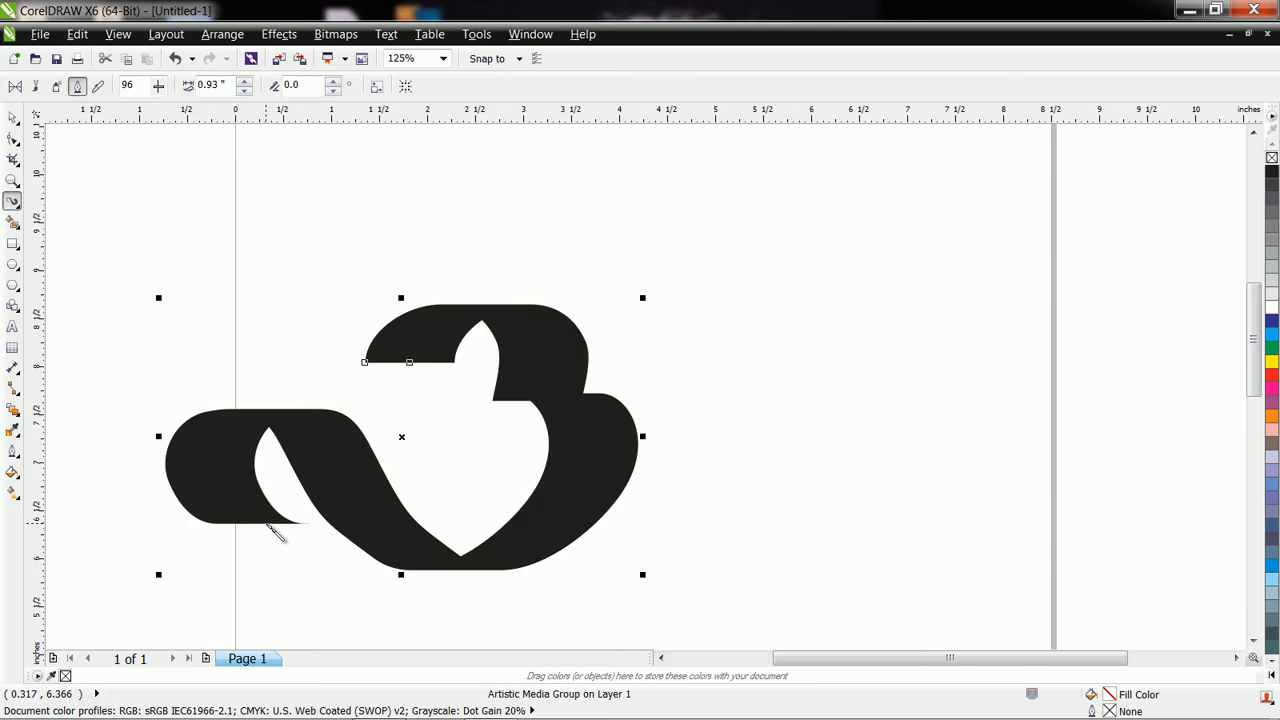
{"action": "left_click", "coordinate": [245, 80]}
{"action": "left_click", "coordinate": [245, 80]}
{"action": "left_click", "coordinate": [245, 80]}
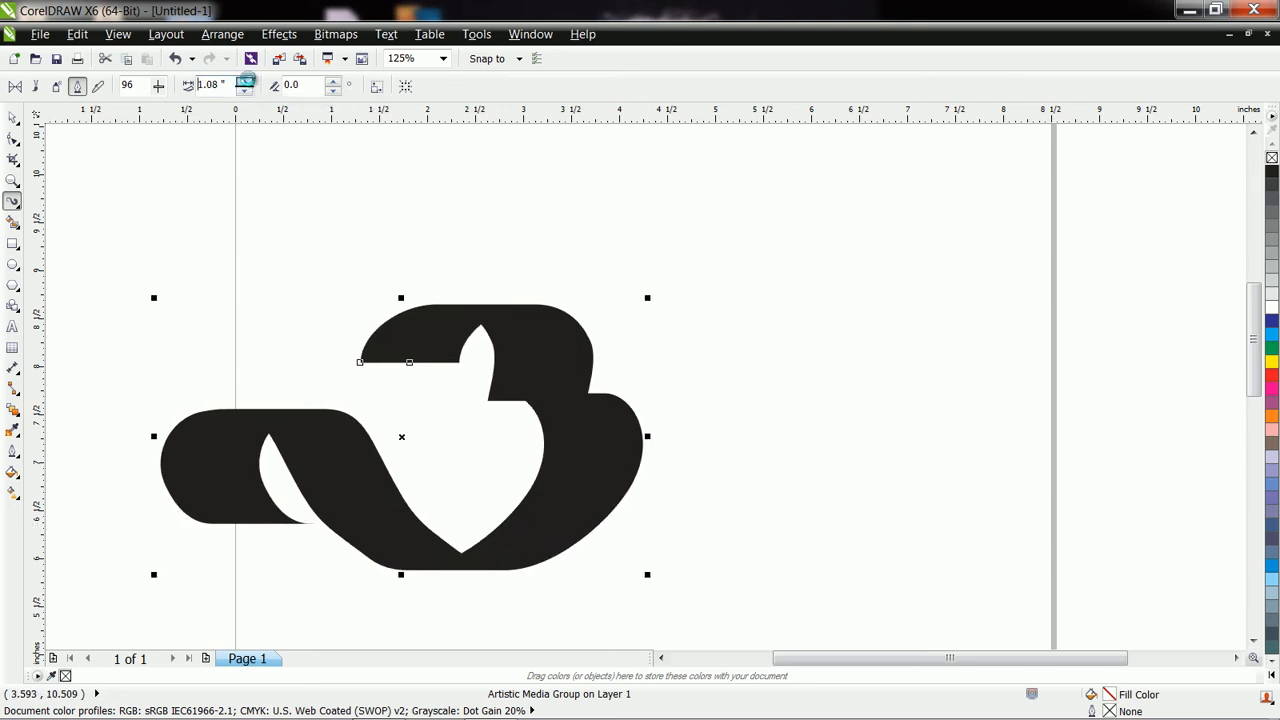
{"action": "left_click", "coordinate": [245, 91]}
{"action": "left_click", "coordinate": [245, 91]}
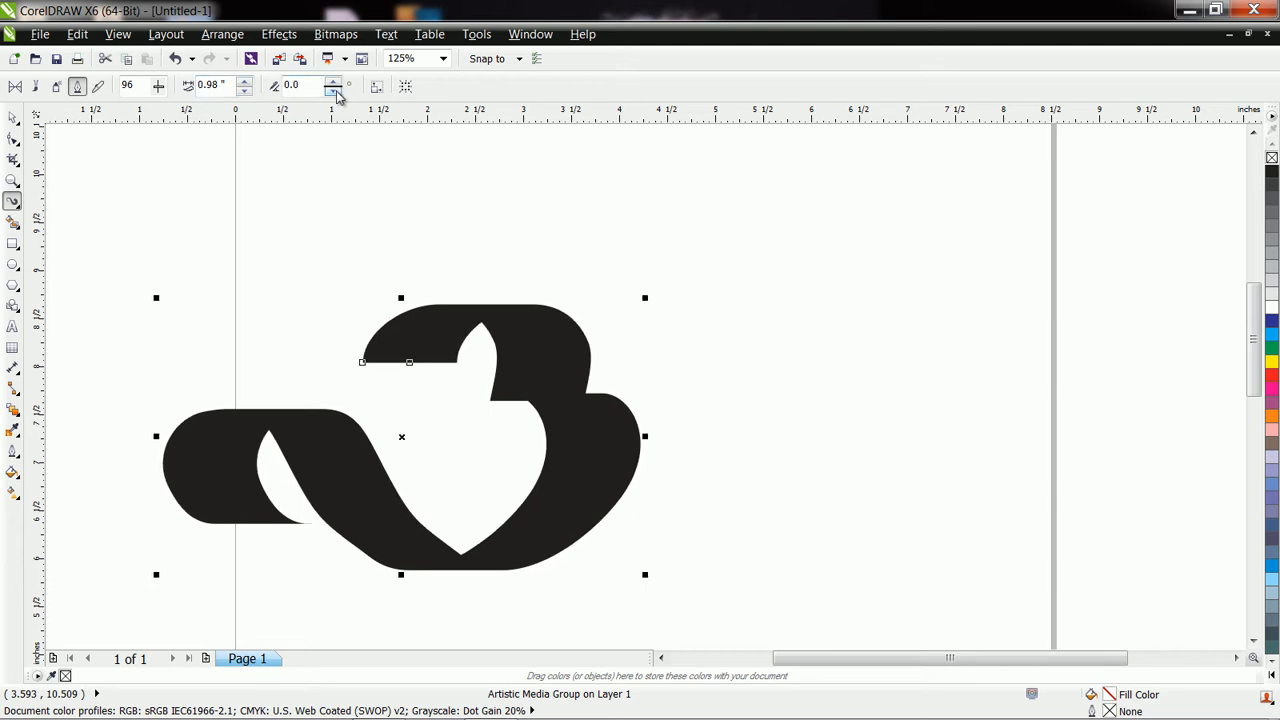
Set the stroke's calligraphic angle to 20.0 degrees and fill it with orange.
{"action": "type", "text": "30"}
{"action": "key", "text": "Return"}
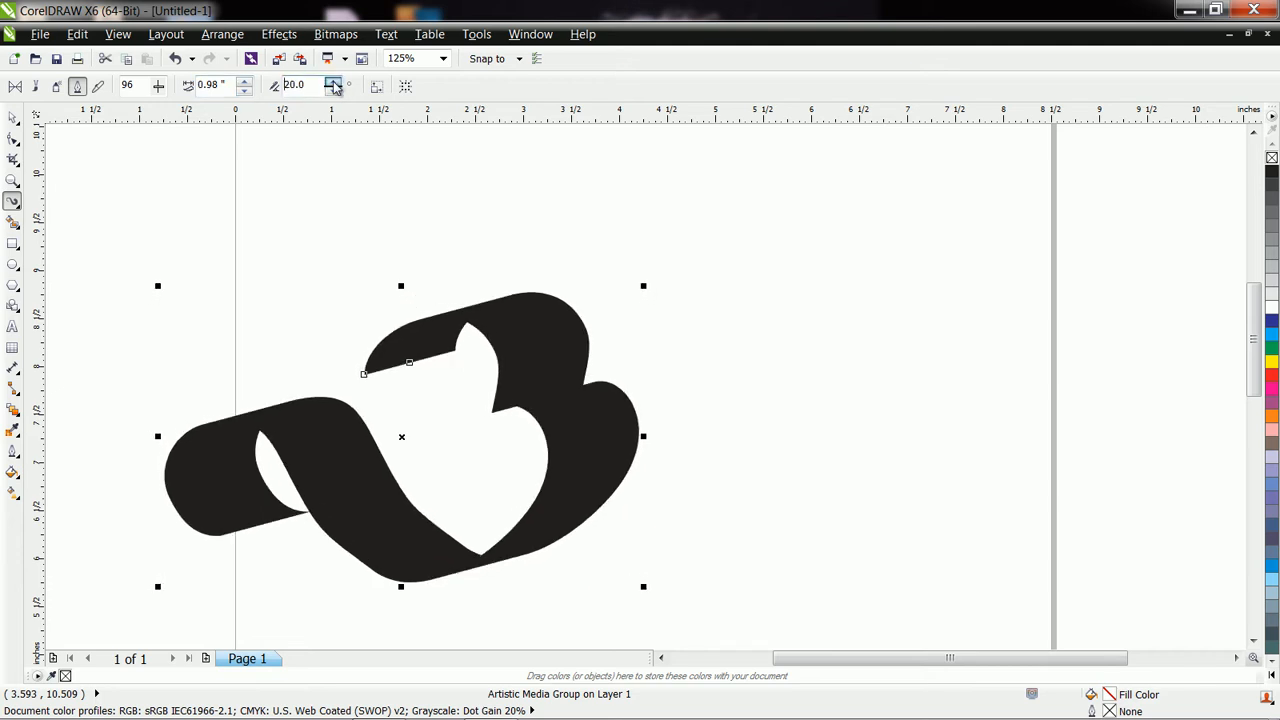
{"action": "left_click", "coordinate": [334, 90]}
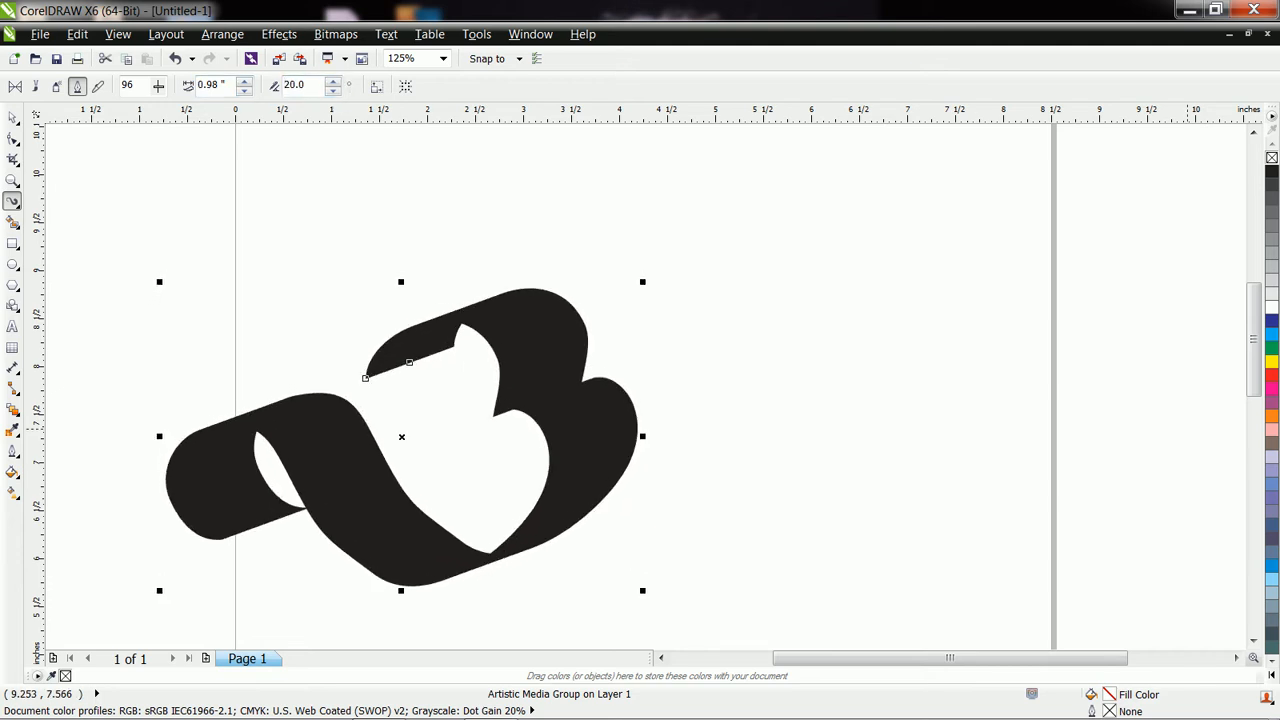
{"action": "left_click", "coordinate": [1271, 416]}
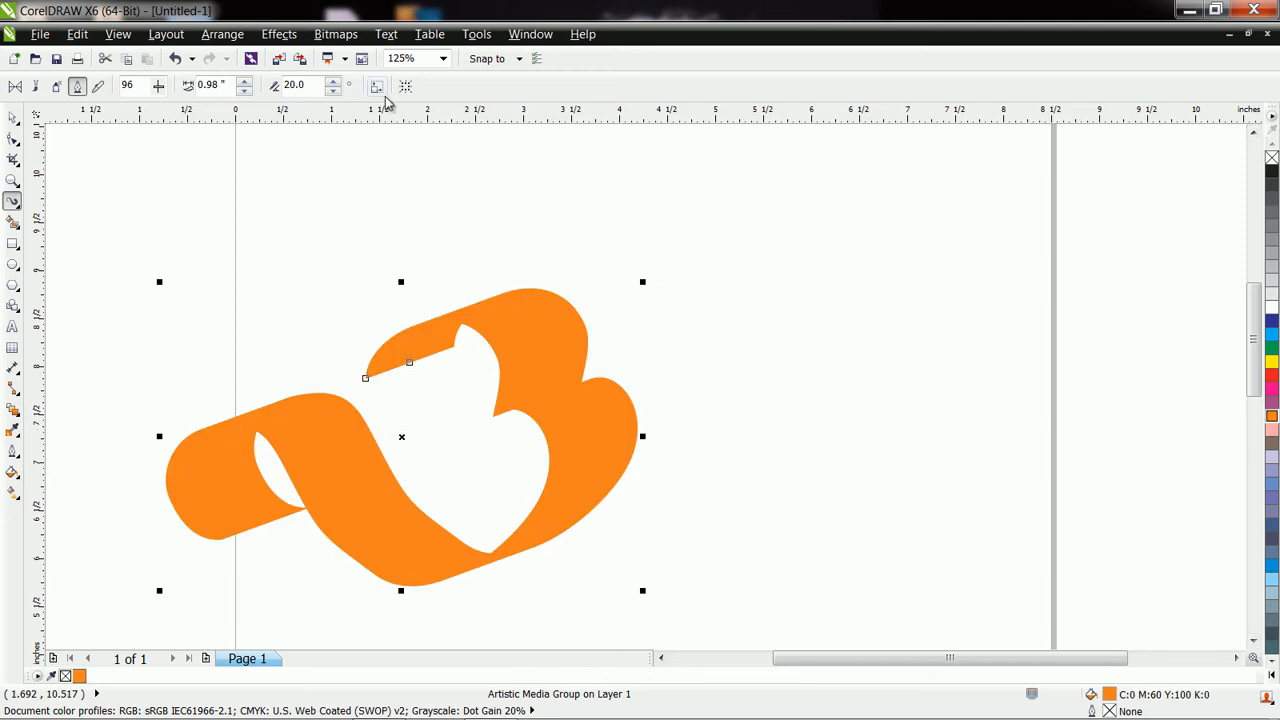
Increase the stroke's calligraphic angle to 60.0 degrees.
{"action": "left_click", "coordinate": [337, 86]}
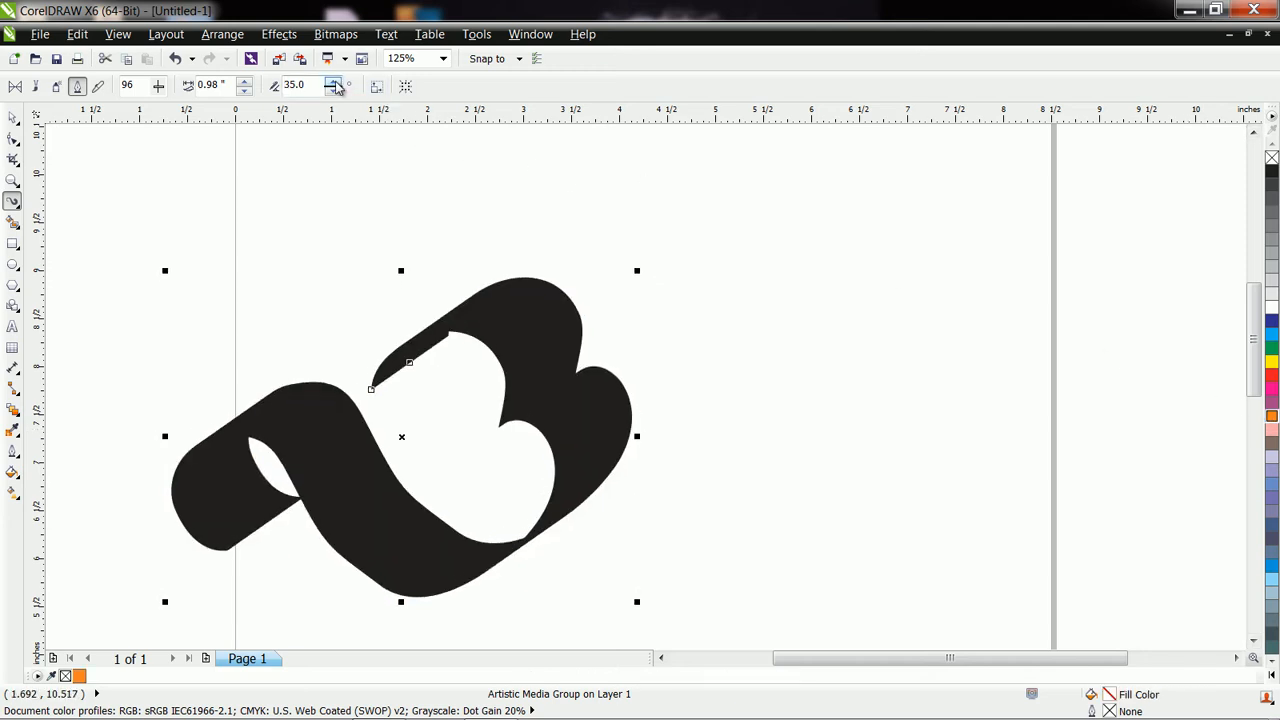
{"action": "left_click", "coordinate": [334, 90]}
{"action": "left_click", "coordinate": [334, 90]}
{"action": "left_click", "coordinate": [334, 90]}
{"action": "left_click", "coordinate": [335, 81]}
{"action": "left_click", "coordinate": [335, 81]}
{"action": "left_click", "coordinate": [335, 81]}
{"action": "left_click", "coordinate": [335, 81]}
{"action": "left_click", "coordinate": [335, 81]}
{"action": "left_click", "coordinate": [335, 81]}
Keep raising the stroke's calligraphic angle beyond 60 degrees, finishing with a slight reduction.
{"action": "left_click", "coordinate": [335, 81]}
{"action": "left_click", "coordinate": [335, 81]}
{"action": "left_click", "coordinate": [335, 81]}
{"action": "left_click", "coordinate": [335, 81]}
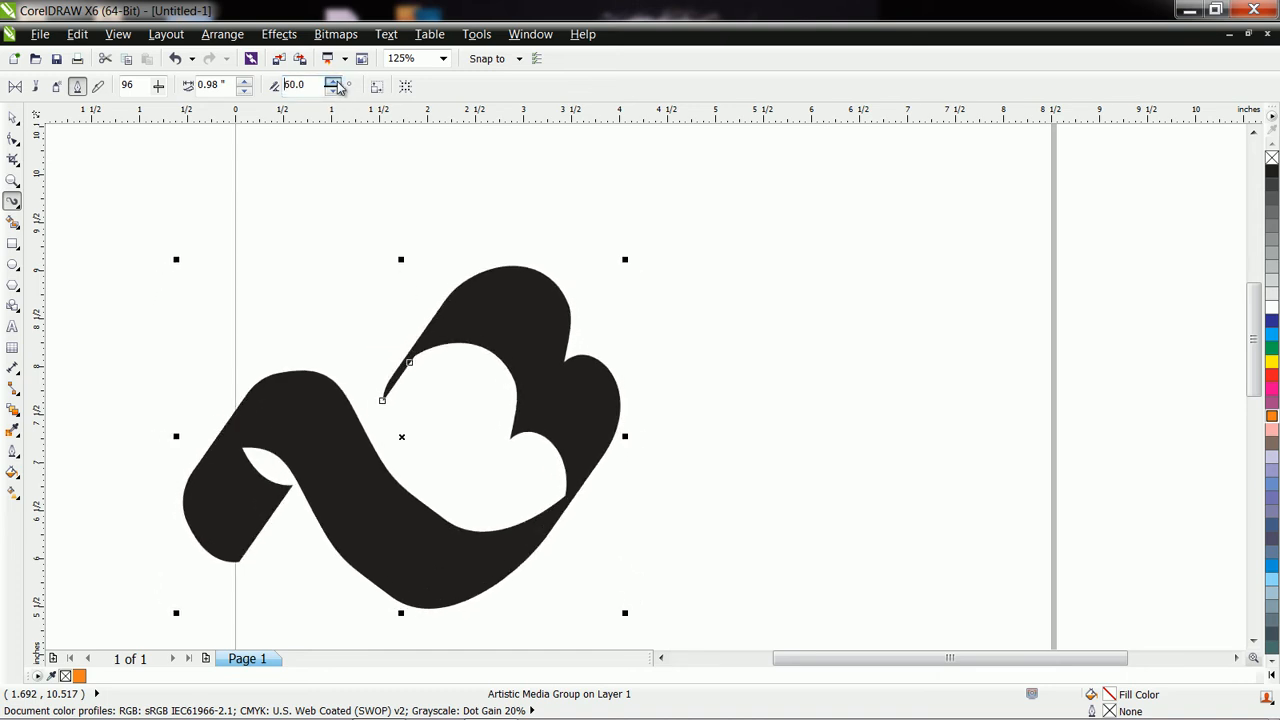
{"action": "left_click", "coordinate": [335, 81]}
{"action": "left_click", "coordinate": [335, 81]}
{"action": "left_click", "coordinate": [335, 81]}
{"action": "left_click", "coordinate": [335, 81]}
{"action": "left_click", "coordinate": [335, 81]}
{"action": "left_click", "coordinate": [335, 81]}
{"action": "left_click", "coordinate": [335, 81]}
{"action": "left_click", "coordinate": [335, 81]}
{"action": "left_click", "coordinate": [335, 81]}
{"action": "left_click", "coordinate": [335, 81]}
{"action": "left_click", "coordinate": [335, 81]}
{"action": "left_click", "coordinate": [335, 81]}
{"action": "left_click", "coordinate": [335, 81]}
{"action": "left_click", "coordinate": [335, 81]}
{"action": "left_click", "coordinate": [335, 82]}
{"action": "left_click", "coordinate": [335, 82]}
{"action": "left_click", "coordinate": [335, 82]}
{"action": "left_click", "coordinate": [335, 82]}
{"action": "left_click", "coordinate": [335, 82]}
{"action": "left_click", "coordinate": [335, 82]}
{"action": "left_click", "coordinate": [335, 82]}
{"action": "left_click", "coordinate": [335, 82]}
{"action": "left_click", "coordinate": [335, 90]}
{"action": "left_click", "coordinate": [335, 90]}
Reduce the calligraphic stroke width to 0.53 inch, trying it with a short freehand stroke.
{"action": "left_click", "coordinate": [244, 90]}
{"action": "left_click", "coordinate": [244, 90]}
{"action": "left_click", "coordinate": [244, 90]}
{"action": "left_click", "coordinate": [244, 90]}
{"action": "mouse_move", "coordinate": [593, 369]}
{"action": "left_mouse_down"}
{"action": "mouse_move", "coordinate": [675, 353]}
{"action": "mouse_move", "coordinate": [709, 397]}
{"action": "mouse_move", "coordinate": [679, 506]}
{"action": "mouse_move", "coordinate": [754, 559]}
{"action": "mouse_move", "coordinate": [799, 480]}
{"action": "mouse_move", "coordinate": [772, 462]}
{"action": "left_mouse_up"}
{"action": "left_click", "coordinate": [244, 90]}
{"action": "left_click", "coordinate": [244, 90]}
Raise the calligraphic angle to 270.0 degrees.
{"action": "left_click", "coordinate": [331, 82]}
{"action": "left_click", "coordinate": [331, 82]}
{"action": "left_click", "coordinate": [331, 82]}
{"action": "left_click", "coordinate": [331, 82]}
{"action": "left_click", "coordinate": [331, 82]}
{"action": "left_click", "coordinate": [331, 82]}
{"action": "left_click", "coordinate": [331, 82]}
{"action": "left_click", "coordinate": [331, 82]}
{"action": "left_click", "coordinate": [331, 82]}
{"action": "left_click", "coordinate": [331, 82]}
{"action": "left_click", "coordinate": [331, 82]}
{"action": "left_click", "coordinate": [331, 82]}
{"action": "left_click", "coordinate": [331, 82]}
{"action": "left_click", "coordinate": [331, 82]}
{"action": "left_click", "coordinate": [331, 82]}
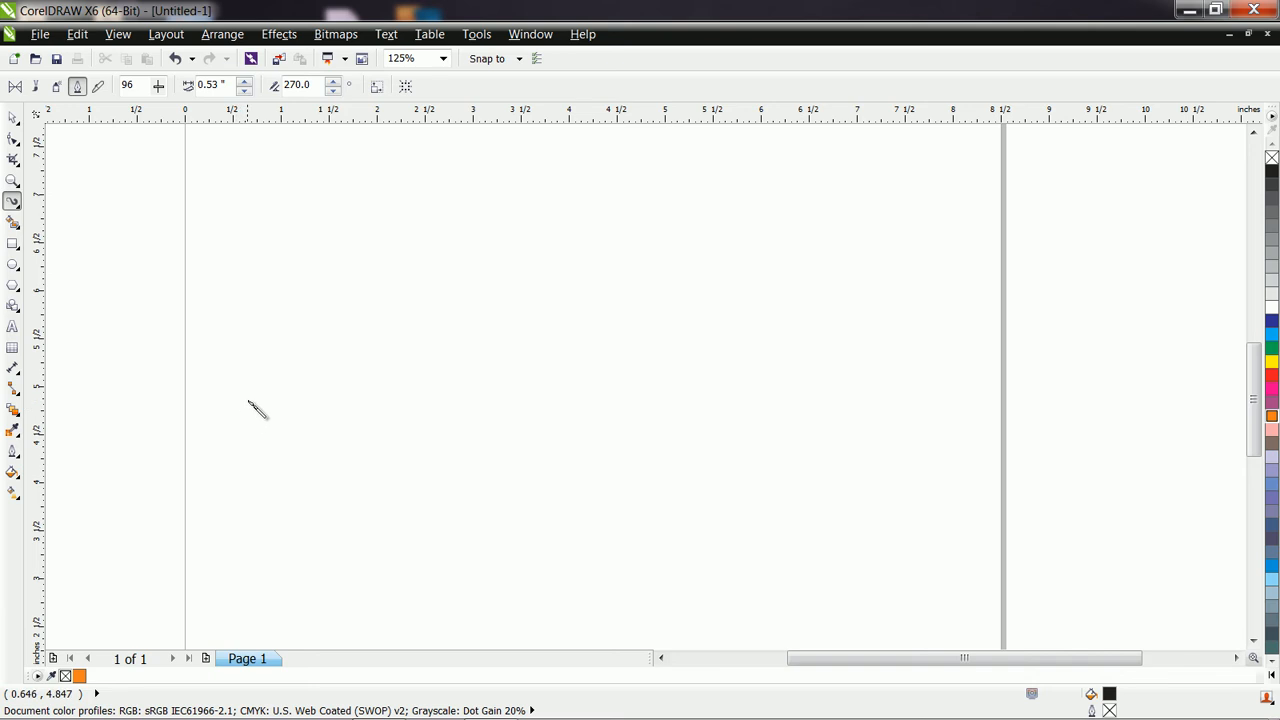
Write "hello" as one cursive calligraphic stroke across the page and adjust its angle to 260.0 degrees.
{"action": "mouse_move", "coordinate": [278, 268]}
{"action": "left_mouse_down"}
{"action": "mouse_move", "coordinate": [329, 272]}
{"action": "mouse_move", "coordinate": [352, 432]}
{"action": "mouse_move", "coordinate": [379, 355]}
{"action": "mouse_move", "coordinate": [416, 377]}
{"action": "mouse_move", "coordinate": [443, 453]}
{"action": "mouse_move", "coordinate": [507, 383]}
{"action": "mouse_move", "coordinate": [485, 358]}
{"action": "mouse_move", "coordinate": [475, 432]}
{"action": "mouse_move", "coordinate": [562, 477]}
{"action": "mouse_move", "coordinate": [617, 246]}
{"action": "mouse_move", "coordinate": [596, 279]}
{"action": "mouse_move", "coordinate": [619, 412]}
{"action": "mouse_move", "coordinate": [670, 462]}
{"action": "mouse_move", "coordinate": [702, 241]}
{"action": "mouse_move", "coordinate": [667, 251]}
{"action": "mouse_move", "coordinate": [708, 420]}
{"action": "mouse_move", "coordinate": [771, 472]}
{"action": "mouse_move", "coordinate": [822, 326]}
{"action": "mouse_move", "coordinate": [764, 293]}
{"action": "mouse_move", "coordinate": [770, 406]}
{"action": "mouse_move", "coordinate": [826, 428]}
{"action": "left_mouse_up"}
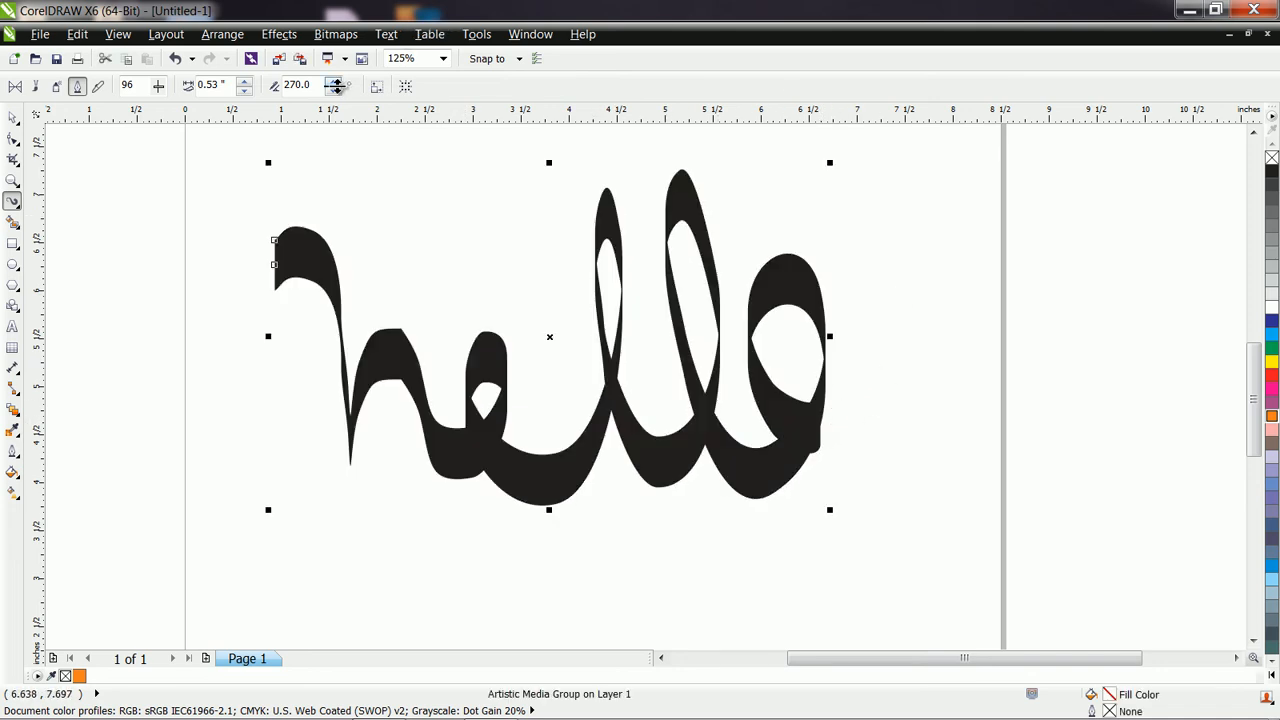
{"action": "left_click", "coordinate": [333, 81]}
{"action": "left_click", "coordinate": [333, 81]}
{"action": "left_click", "coordinate": [333, 81]}
{"action": "left_click", "coordinate": [333, 81]}
{"action": "left_click", "coordinate": [336, 92]}
{"action": "left_click", "coordinate": [336, 92]}
{"action": "left_click", "coordinate": [336, 92]}
{"action": "left_click", "coordinate": [336, 92]}
Lower the "hello" lettering's calligraphic angle to 230.0 degrees.
{"action": "left_click", "coordinate": [336, 92]}
{"action": "left_click", "coordinate": [336, 92]}
{"action": "left_click", "coordinate": [336, 92]}
{"action": "left_click", "coordinate": [336, 92]}
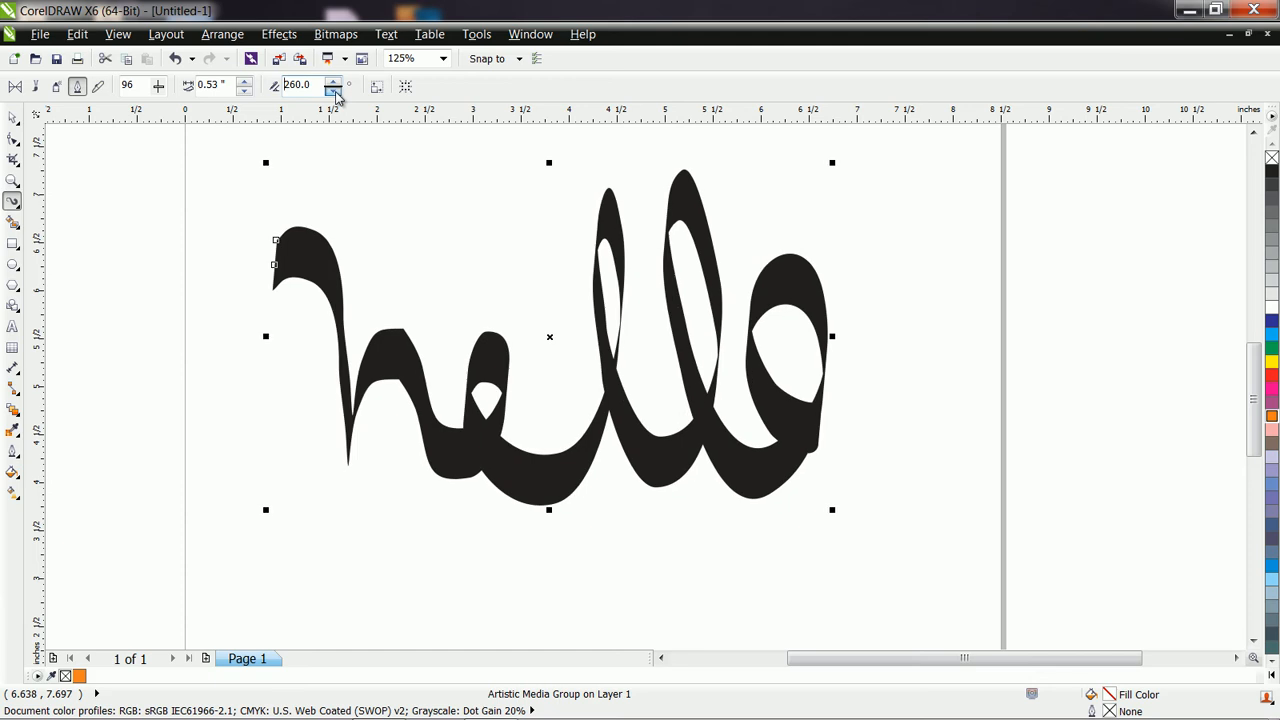
{"action": "left_click", "coordinate": [336, 92]}
{"action": "left_click", "coordinate": [336, 92]}
{"action": "left_click", "coordinate": [336, 92]}
{"action": "left_click", "coordinate": [336, 92]}
{"action": "left_click", "coordinate": [336, 92]}
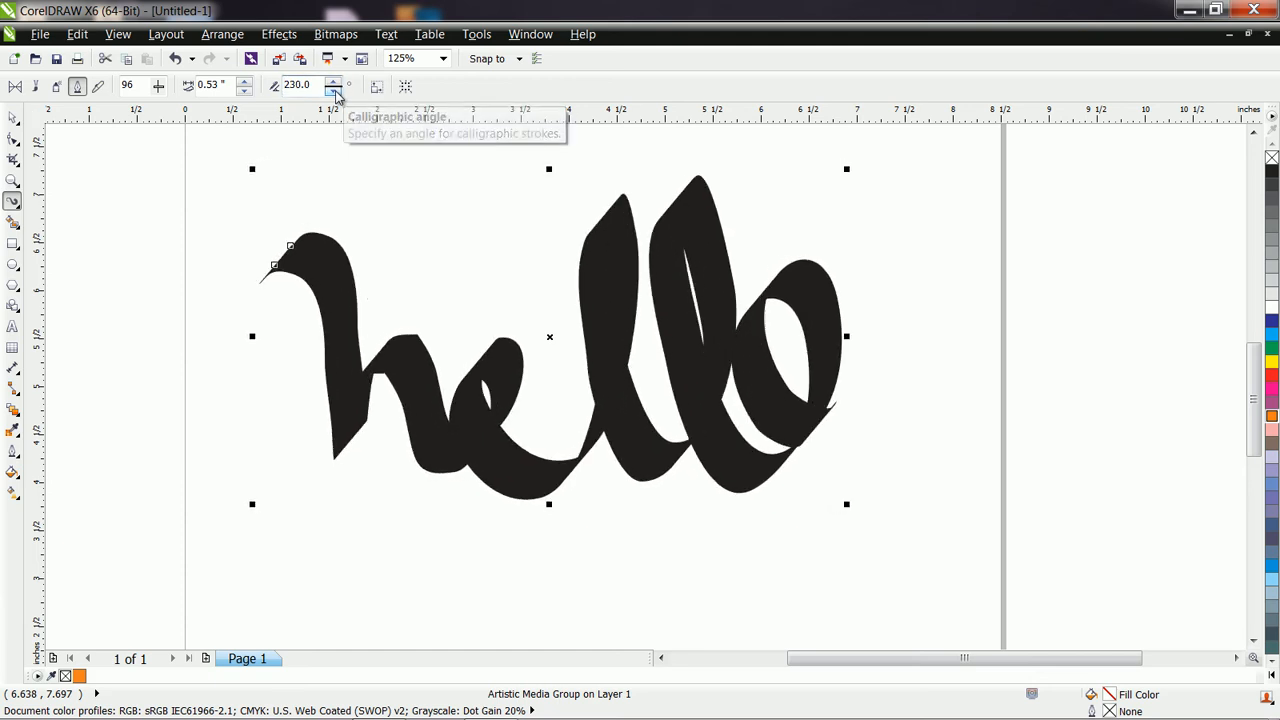
Set the "hello" lettering's stroke width to 0.63 inch and its calligraphic angle to 250.0 degrees.
{"action": "left_click", "coordinate": [246, 81]}
{"action": "left_click", "coordinate": [246, 81]}
{"action": "left_click", "coordinate": [336, 86]}
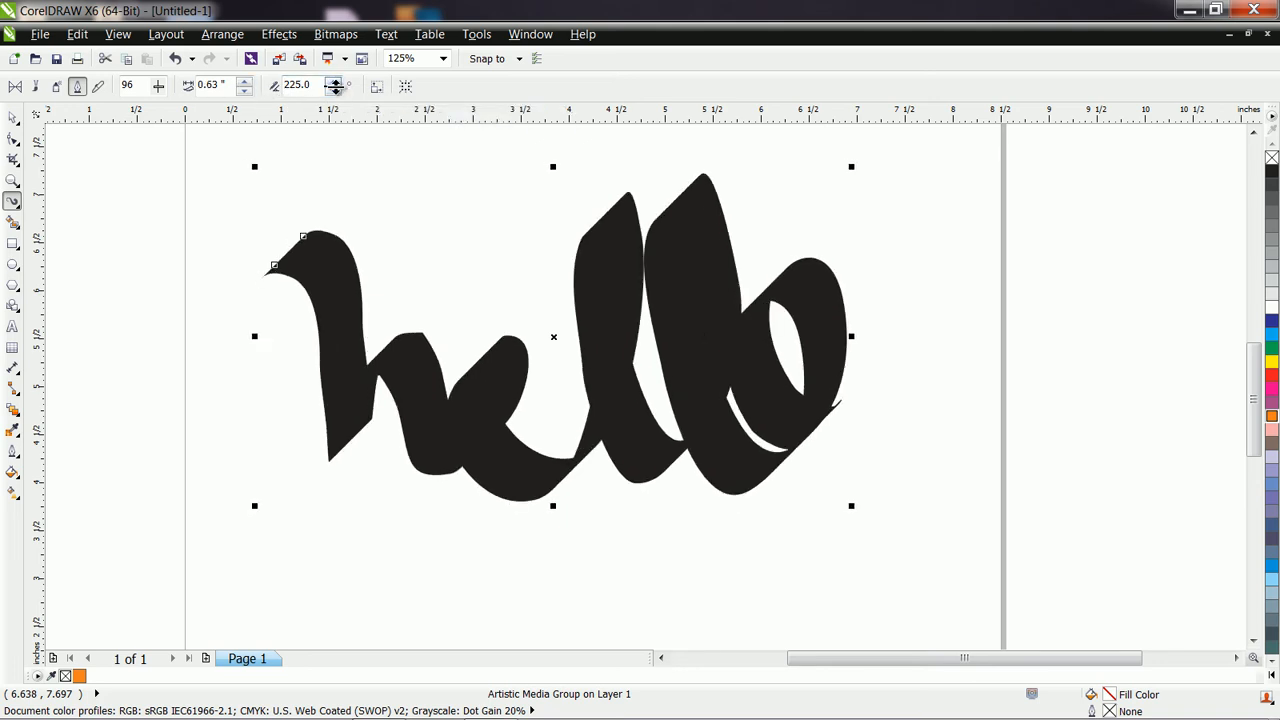
{"action": "left_click", "coordinate": [337, 86]}
{"action": "left_click", "coordinate": [336, 86]}
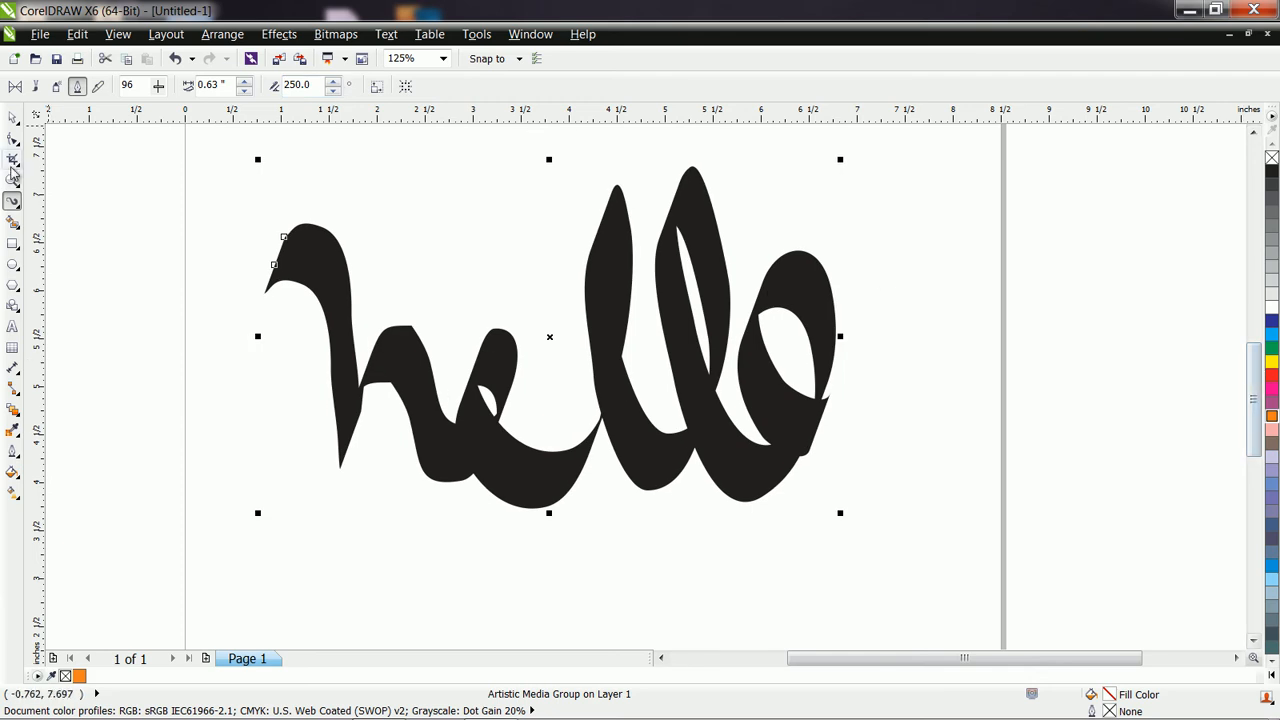
Delete the "hello" lettering from the page.
{"action": "left_click", "coordinate": [12, 117]}
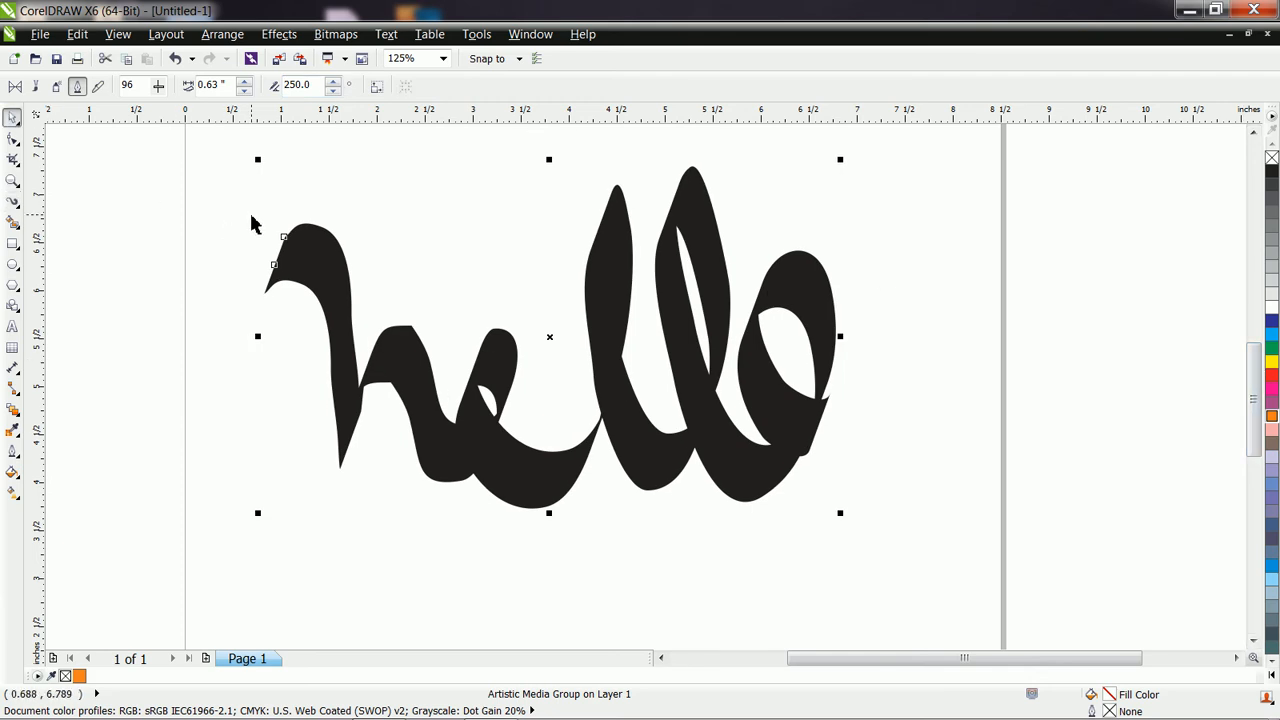
{"action": "key", "text": "Delete"}
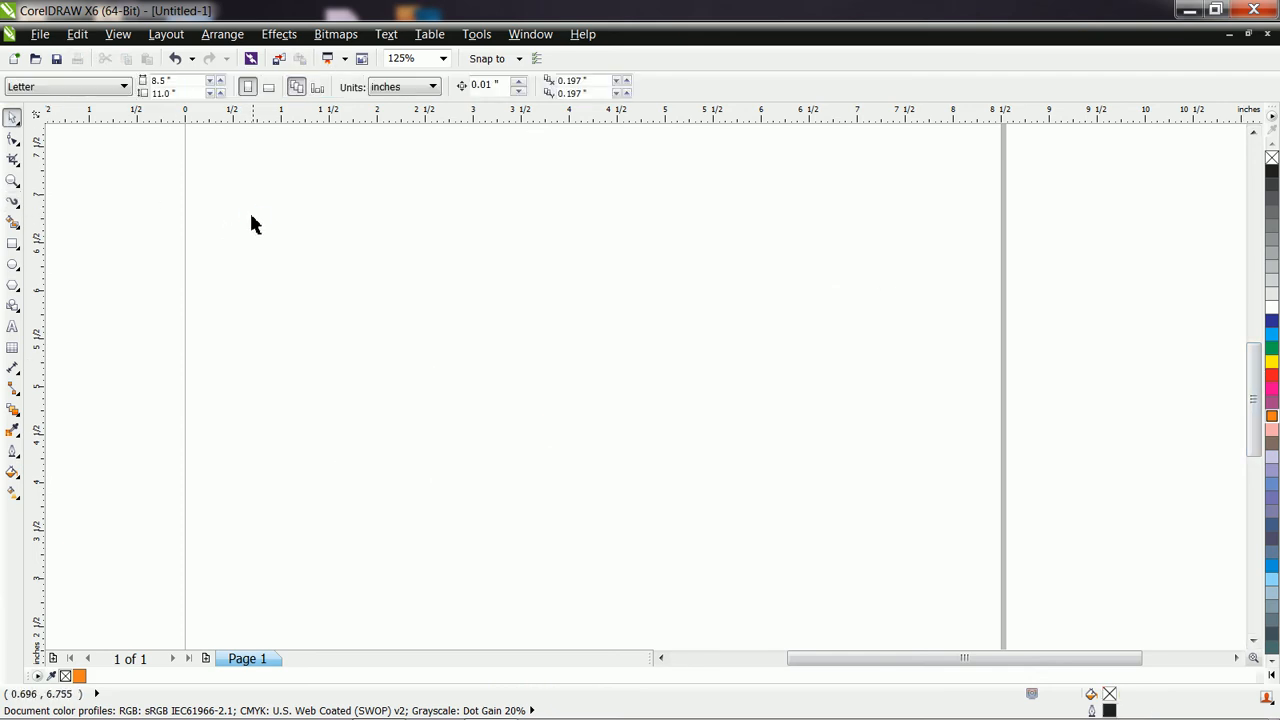
Draw two long wavy calligraphic strokes from the same left starting point, forming a two-humped upper edge and a lower edge.
{"action": "left_click", "coordinate": [14, 203]}
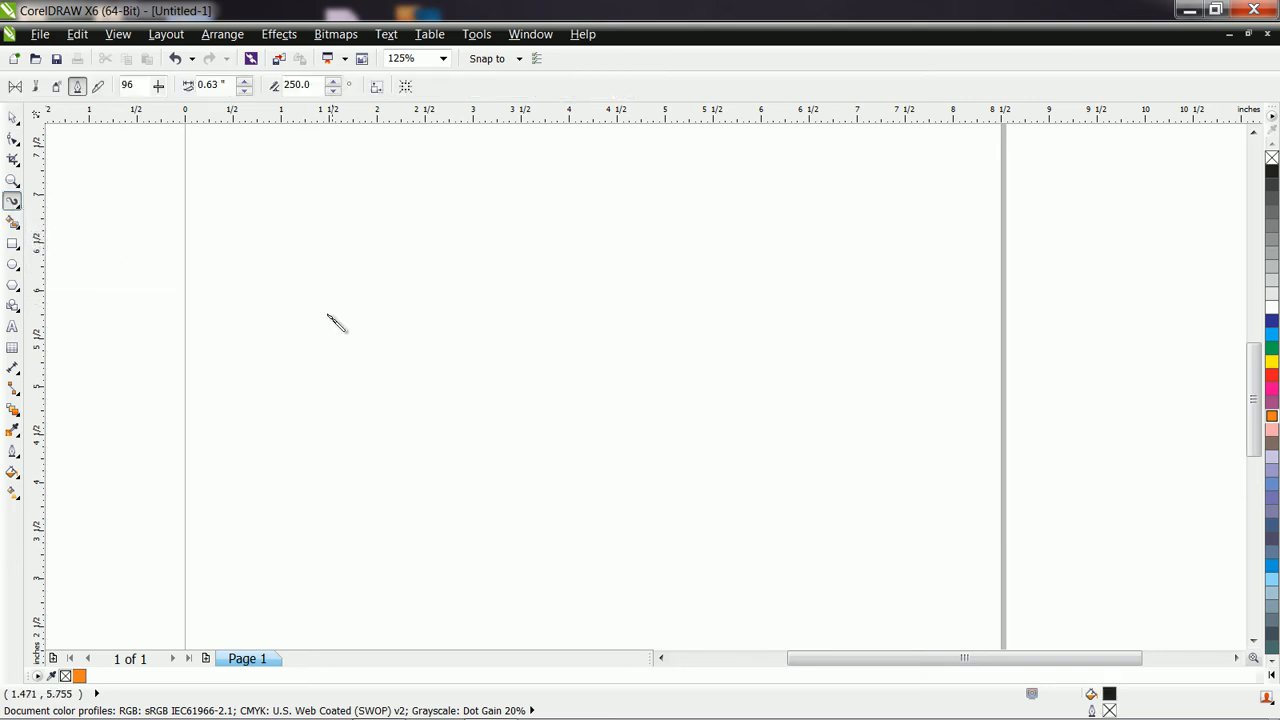
{"action": "mouse_move", "coordinate": [326, 352]}
{"action": "left_mouse_down"}
{"action": "mouse_move", "coordinate": [365, 252]}
{"action": "mouse_move", "coordinate": [399, 230]}
{"action": "mouse_move", "coordinate": [459, 248]}
{"action": "mouse_move", "coordinate": [497, 310]}
{"action": "mouse_move", "coordinate": [505, 359]}
{"action": "mouse_move", "coordinate": [564, 296]}
{"action": "mouse_move", "coordinate": [673, 329]}
{"action": "mouse_move", "coordinate": [799, 440]}
{"action": "mouse_move", "coordinate": [895, 440]}
{"action": "left_mouse_up"}
{"action": "mouse_move", "coordinate": [326, 355]}
{"action": "left_mouse_down"}
{"action": "mouse_move", "coordinate": [418, 477]}
{"action": "mouse_move", "coordinate": [517, 516]}
{"action": "mouse_move", "coordinate": [732, 516]}
{"action": "mouse_move", "coordinate": [890, 596]}
{"action": "left_mouse_up"}
Draw three short wavy calligraphic strokes at the right ends of the two long strokes.
{"action": "mouse_move", "coordinate": [847, 523]}
{"action": "left_mouse_down"}
{"action": "mouse_move", "coordinate": [951, 523]}
{"action": "mouse_move", "coordinate": [962, 505]}
{"action": "left_mouse_up"}
{"action": "left_click_drag", "start_coordinate": [897, 462], "coordinate": [1000, 420]}
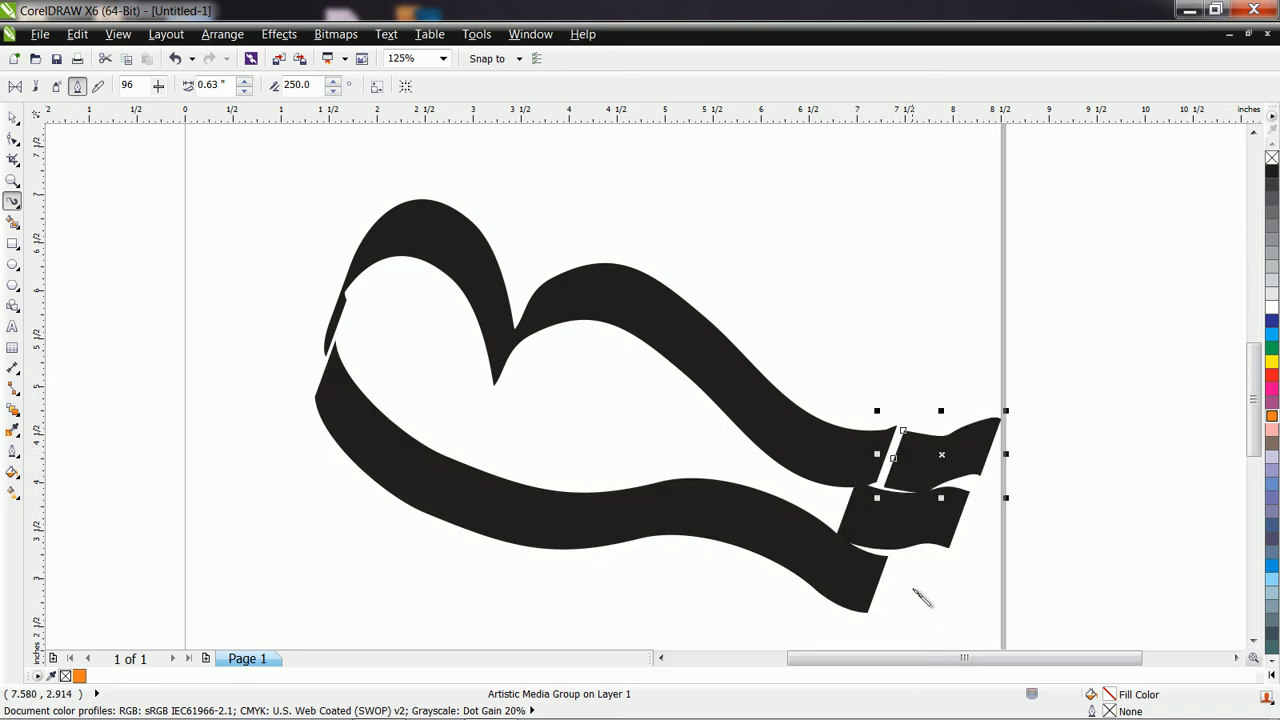
{"action": "left_click_drag", "start_coordinate": [905, 600], "coordinate": [1013, 540]}
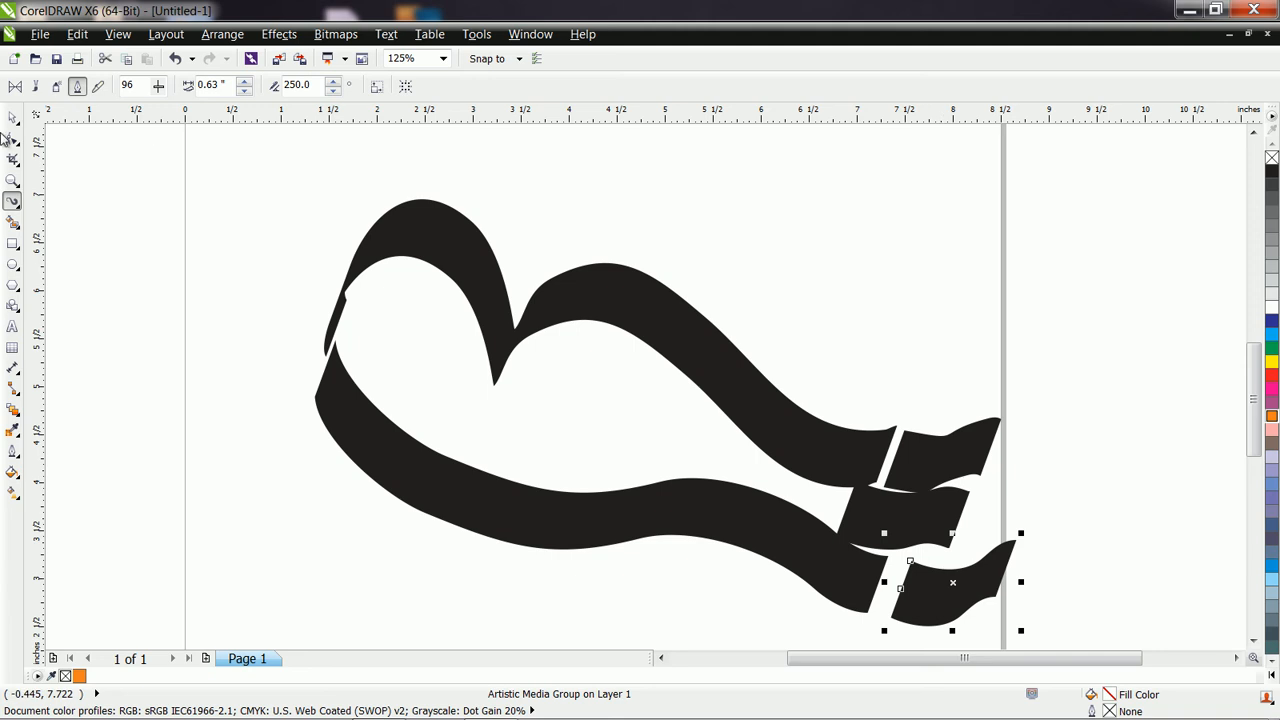
Start a Bézier outline where the long strokes meet at the left, tracing the first hump down to the notch.
{"action": "left_click", "coordinate": [18, 208]}
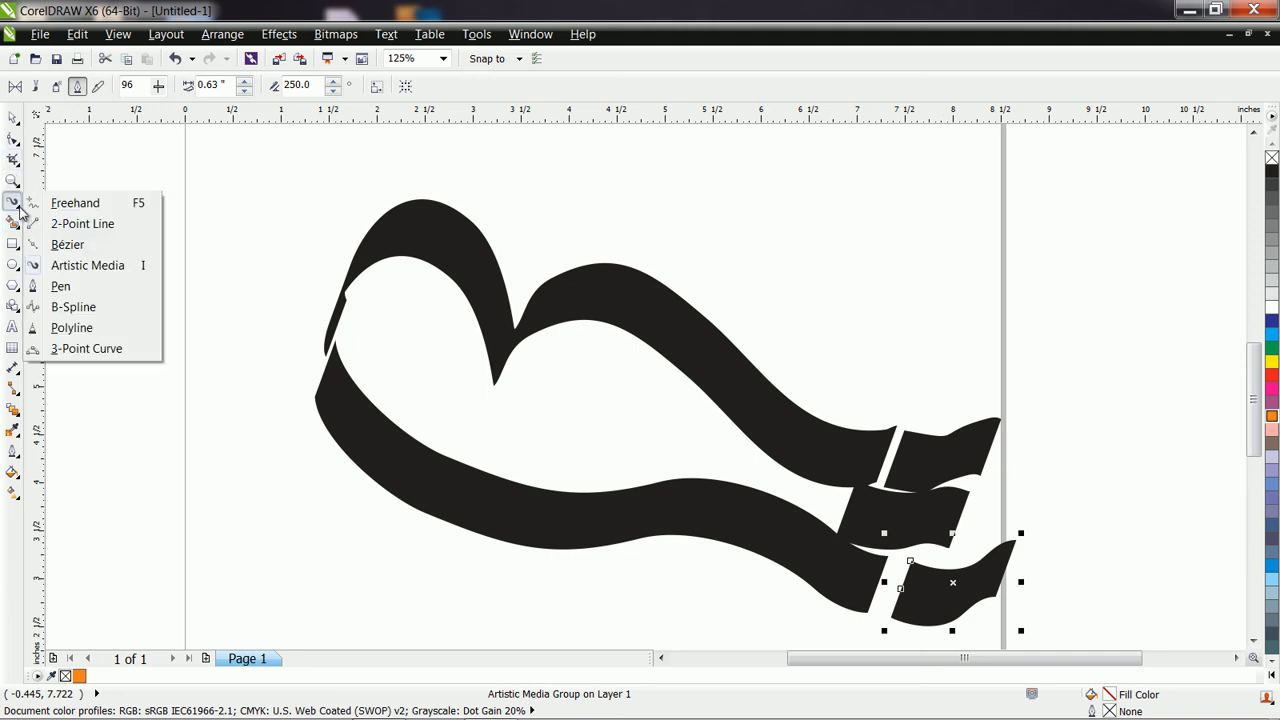
{"action": "left_click", "coordinate": [67, 244]}
{"action": "left_click", "coordinate": [338, 321]}
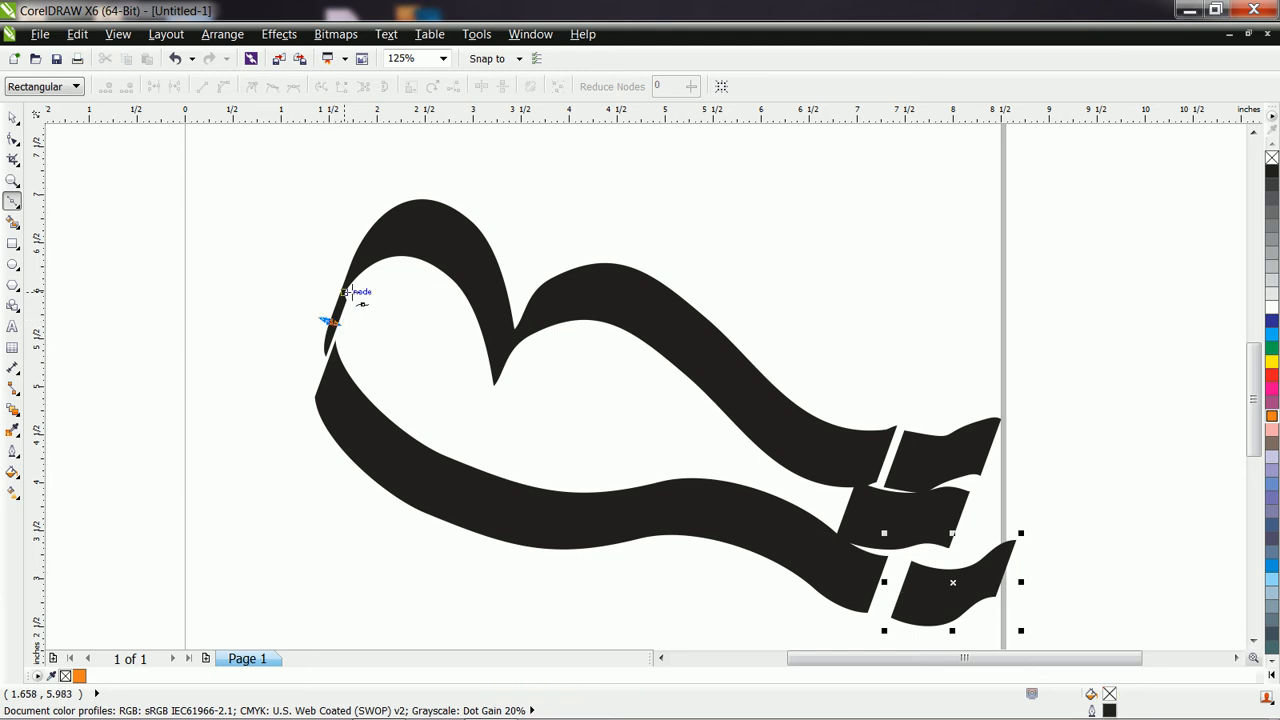
{"action": "left_click", "coordinate": [350, 283]}
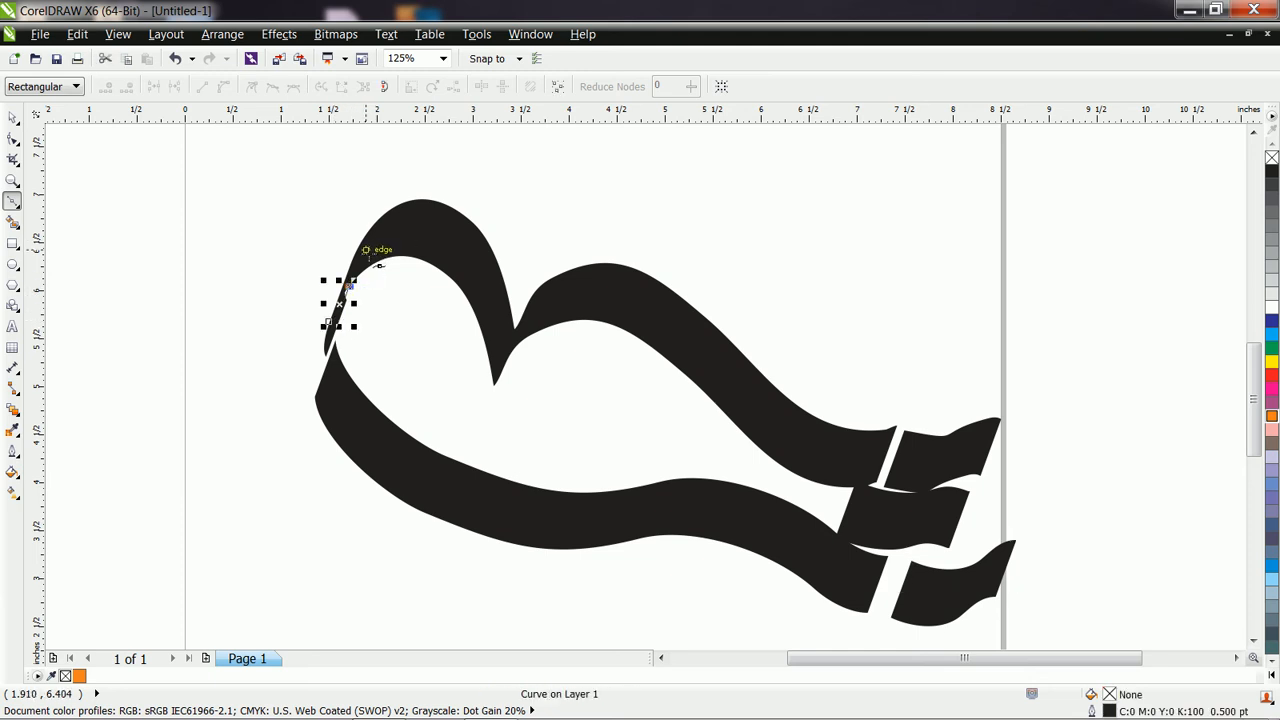
{"action": "key", "text": "ctrl+z"}
{"action": "left_click", "coordinate": [336, 328]}
{"action": "left_click", "coordinate": [347, 290]}
{"action": "left_click", "coordinate": [385, 222]}
{"action": "left_click_drag", "start_coordinate": [428, 241], "coordinate": [470, 281]}
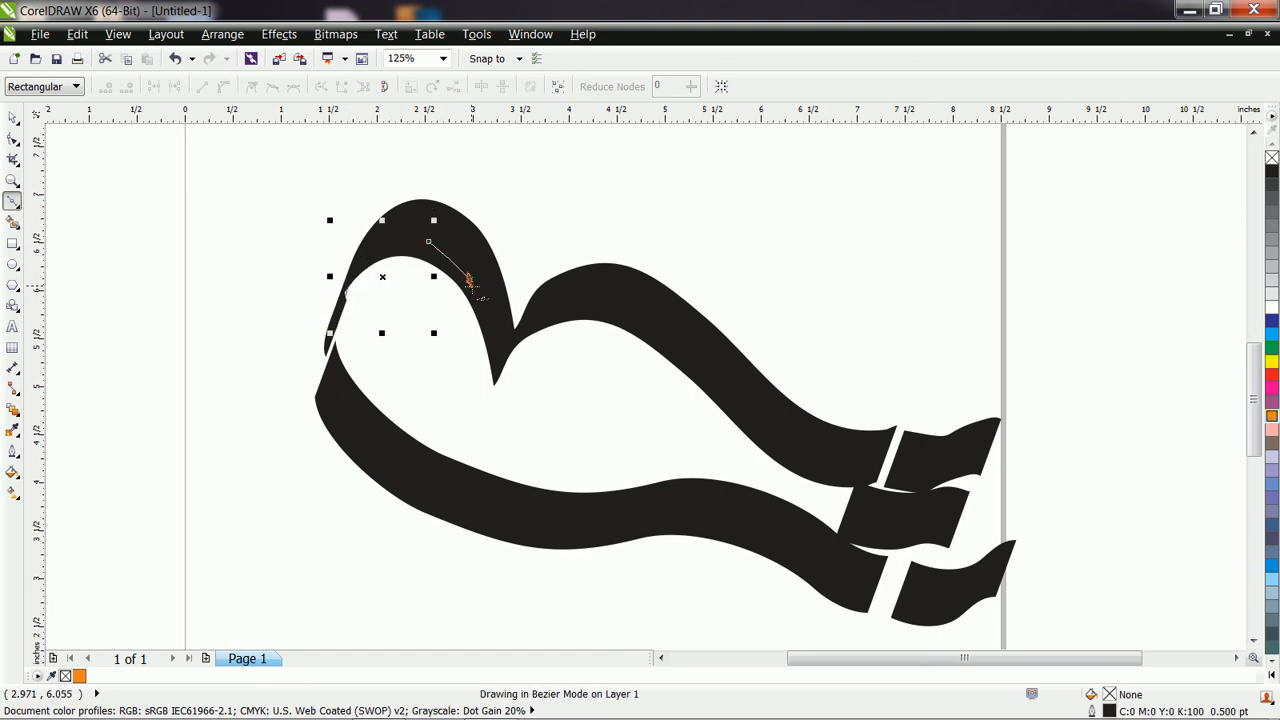
{"action": "left_click", "coordinate": [495, 372]}
Continue the Bézier outline from the notch over the second hump and along the upper stroke toward its right end.
{"action": "left_click", "coordinate": [505, 348]}
{"action": "left_click", "coordinate": [540, 306]}
{"action": "left_click", "coordinate": [575, 298]}
{"action": "left_click", "coordinate": [632, 310]}
{"action": "left_click", "coordinate": [684, 345]}
{"action": "left_click", "coordinate": [722, 383]}
{"action": "left_click", "coordinate": [773, 435]}
{"action": "left_click", "coordinate": [824, 464]}
Turn the Bézier outline at the right end and trace back along the lower stroke to close it at its starting node.
{"action": "left_click_drag", "start_coordinate": [843, 510], "coordinate": [829, 526]}
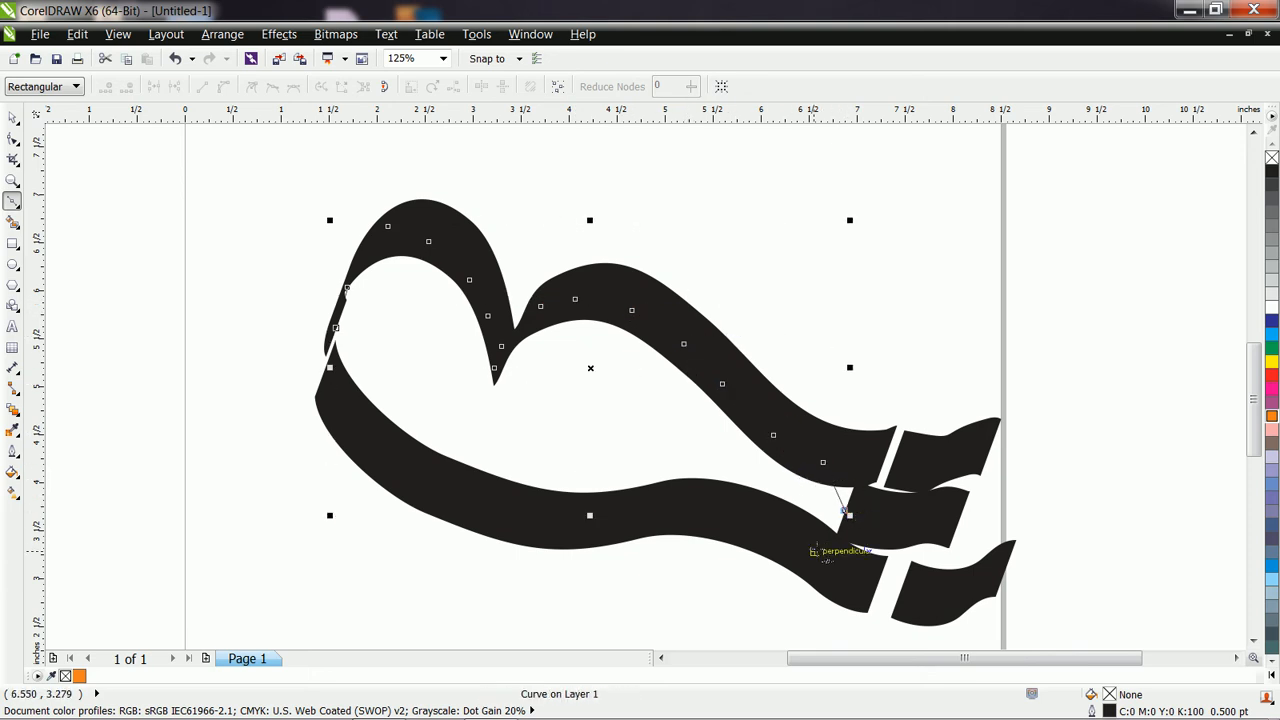
{"action": "left_click", "coordinate": [660, 513]}
{"action": "left_click", "coordinate": [584, 509]}
{"action": "left_click", "coordinate": [476, 488]}
{"action": "left_click", "coordinate": [396, 452]}
{"action": "left_click", "coordinate": [330, 384]}
{"action": "left_click", "coordinate": [337, 328]}
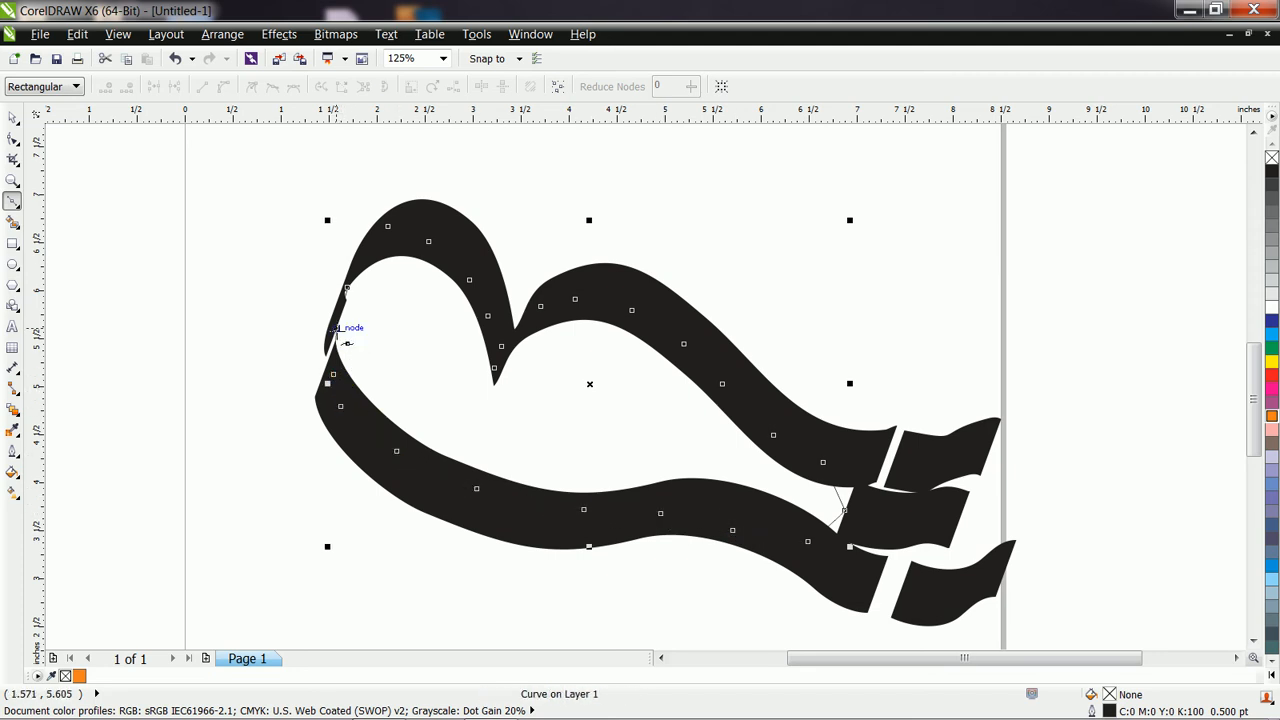
Fill the closed Bézier shape with 50% black and send it to the back of the page.
{"action": "left_click", "coordinate": [13, 119]}
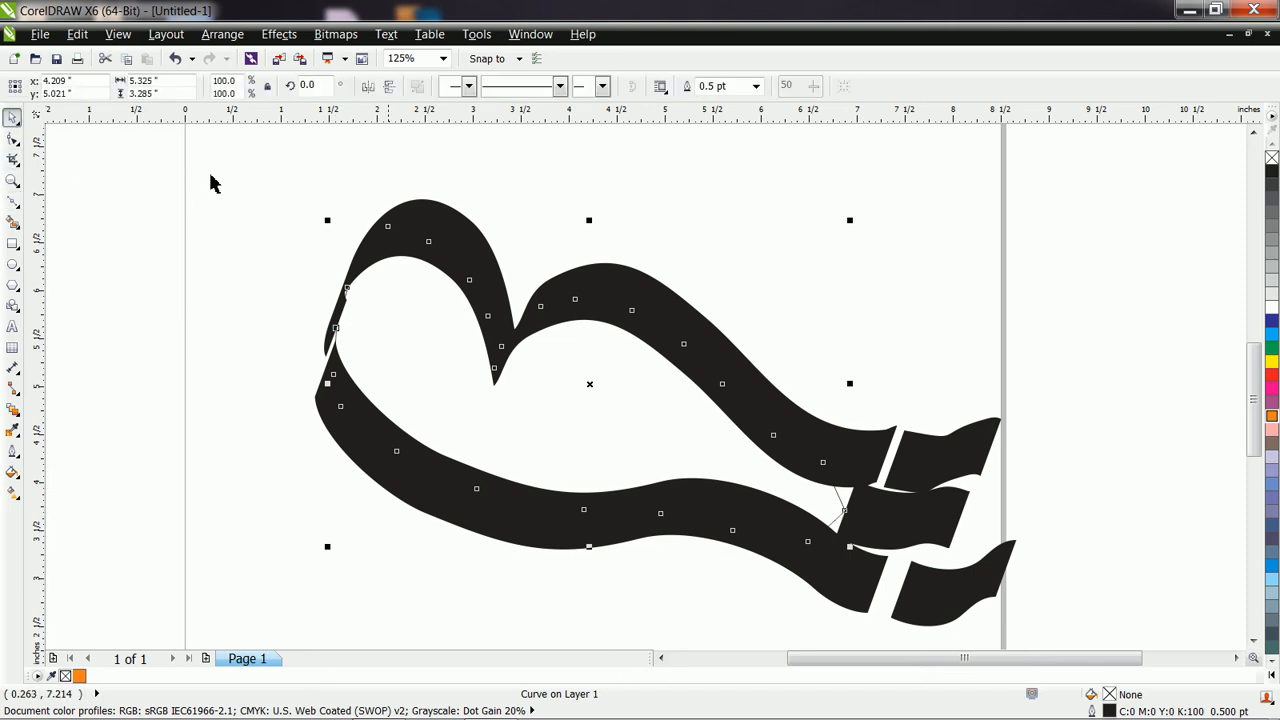
{"action": "left_click", "coordinate": [1271, 249]}
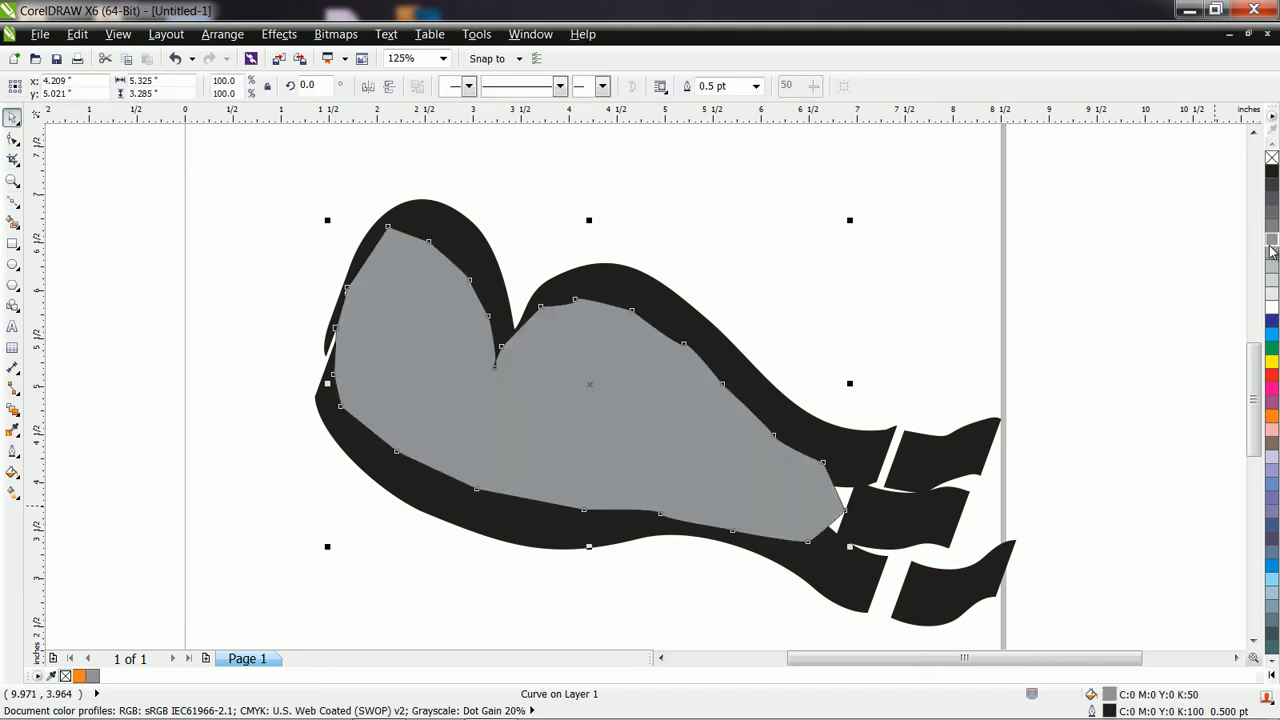
{"action": "right_click", "coordinate": [621, 468]}
{"action": "mouse_move", "coordinate": [740, 281]}
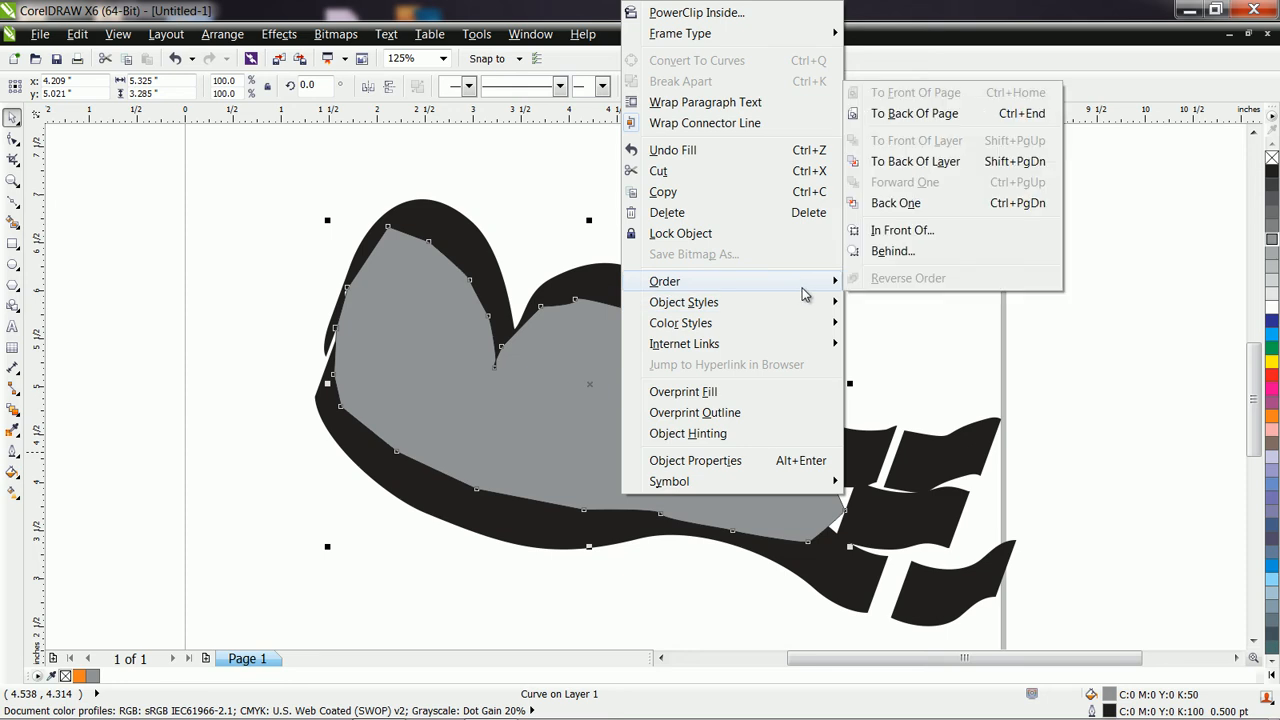
{"action": "left_click", "coordinate": [951, 119]}
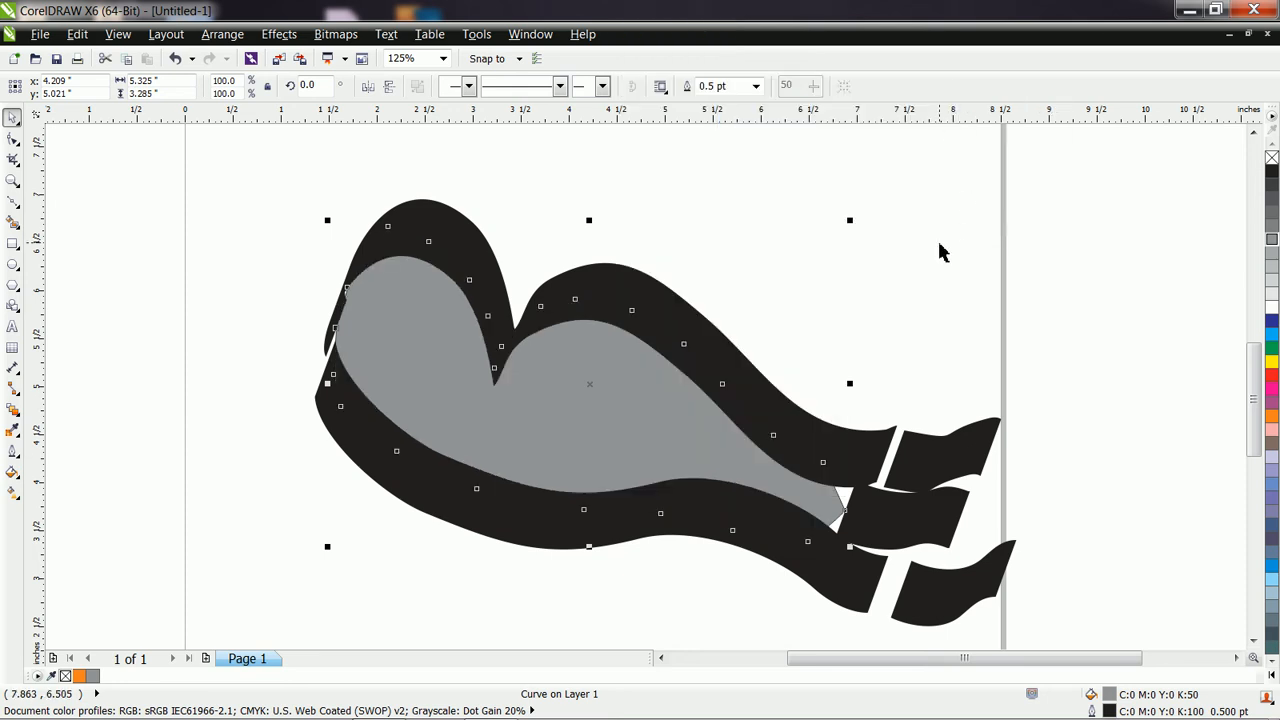
Set the gray shape's outline width to None.
{"action": "left_click", "coordinate": [857, 323]}
{"action": "left_click", "coordinate": [631, 420]}
{"action": "left_click", "coordinate": [757, 88]}
{"action": "left_click", "coordinate": [757, 88]}
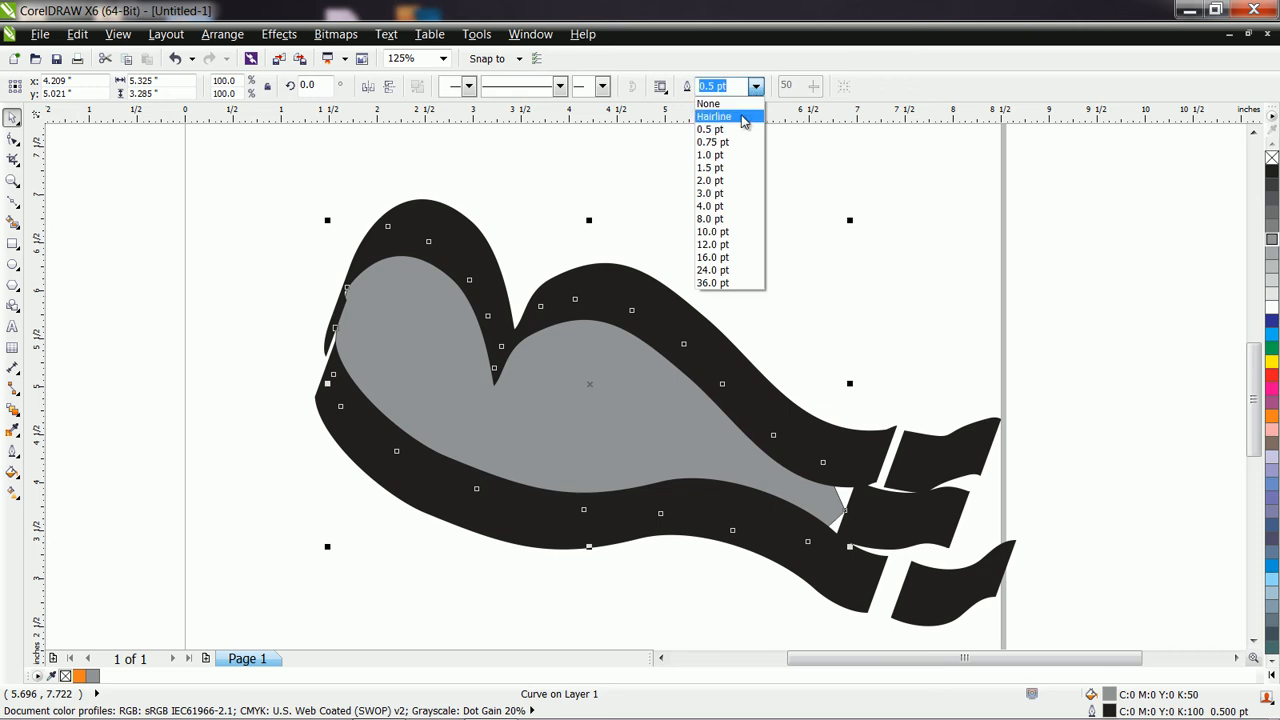
{"action": "left_click", "coordinate": [746, 104]}
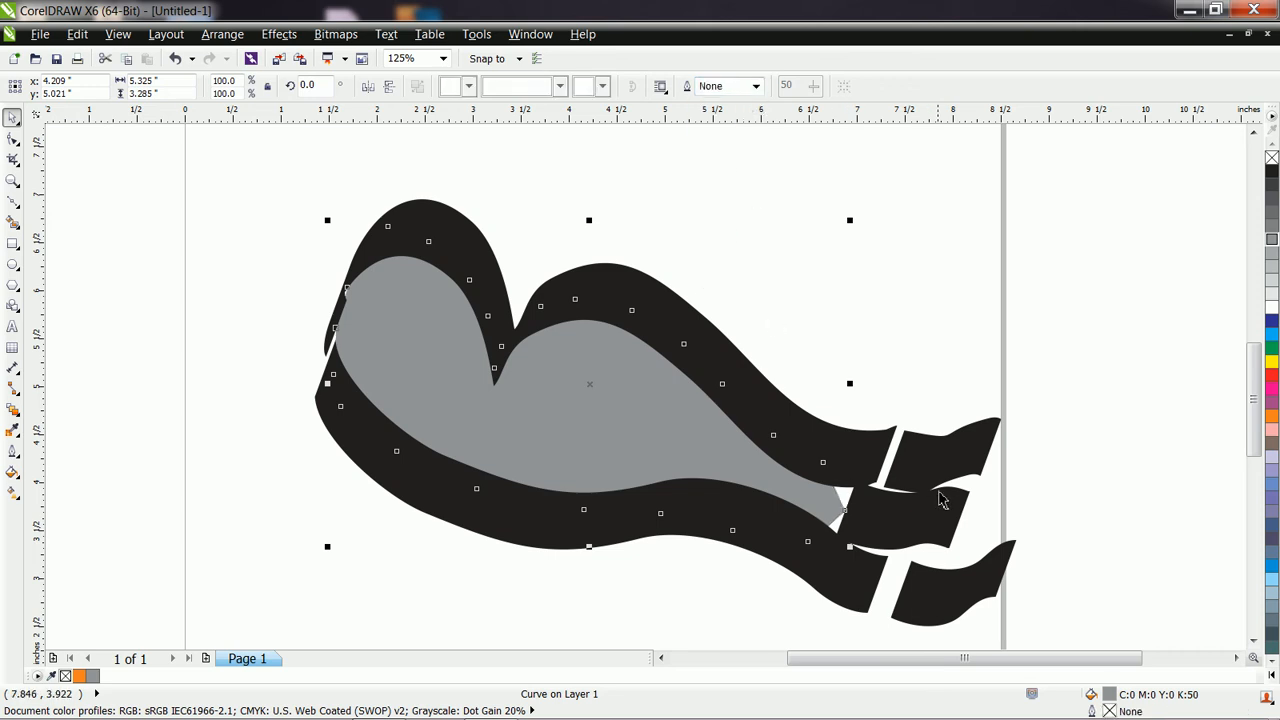
Delete the three short strokes at the right ends of the long strokes.
{"action": "left_click", "coordinate": [922, 530]}
{"action": "key", "text": "Delete"}
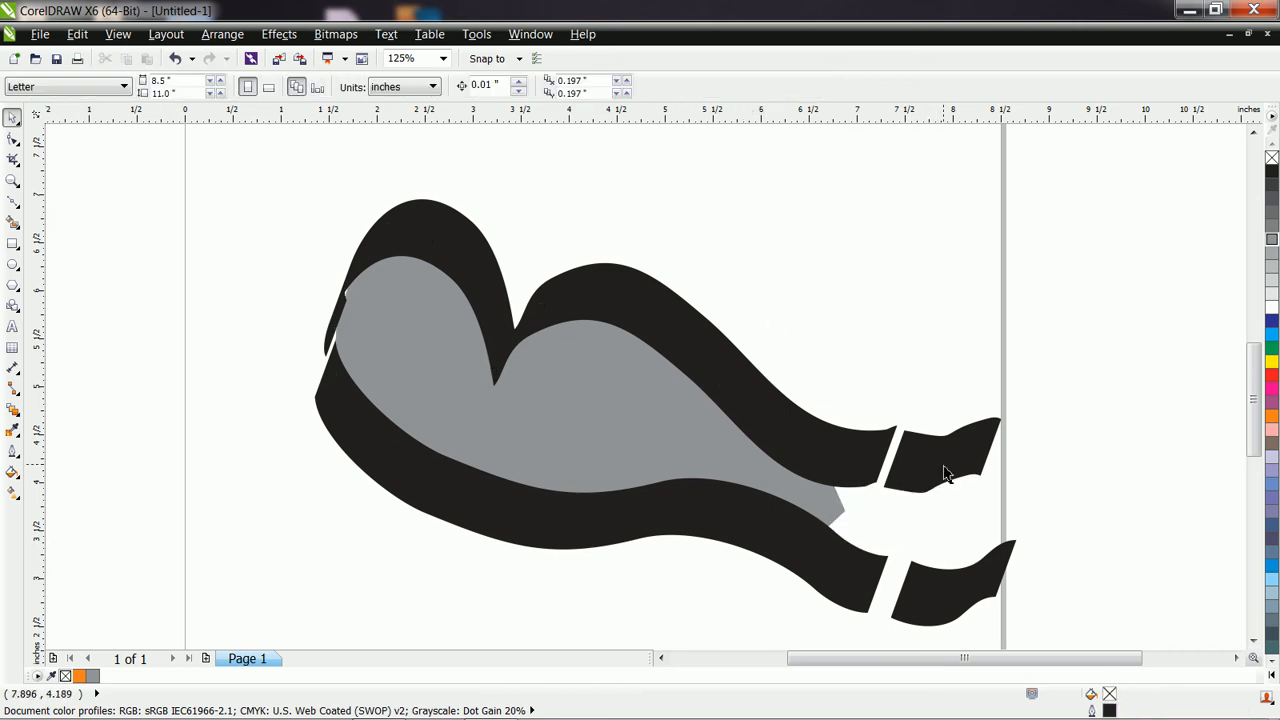
{"action": "left_click", "coordinate": [945, 475]}
{"action": "key", "text": "Delete"}
{"action": "key", "text": "Delete"}
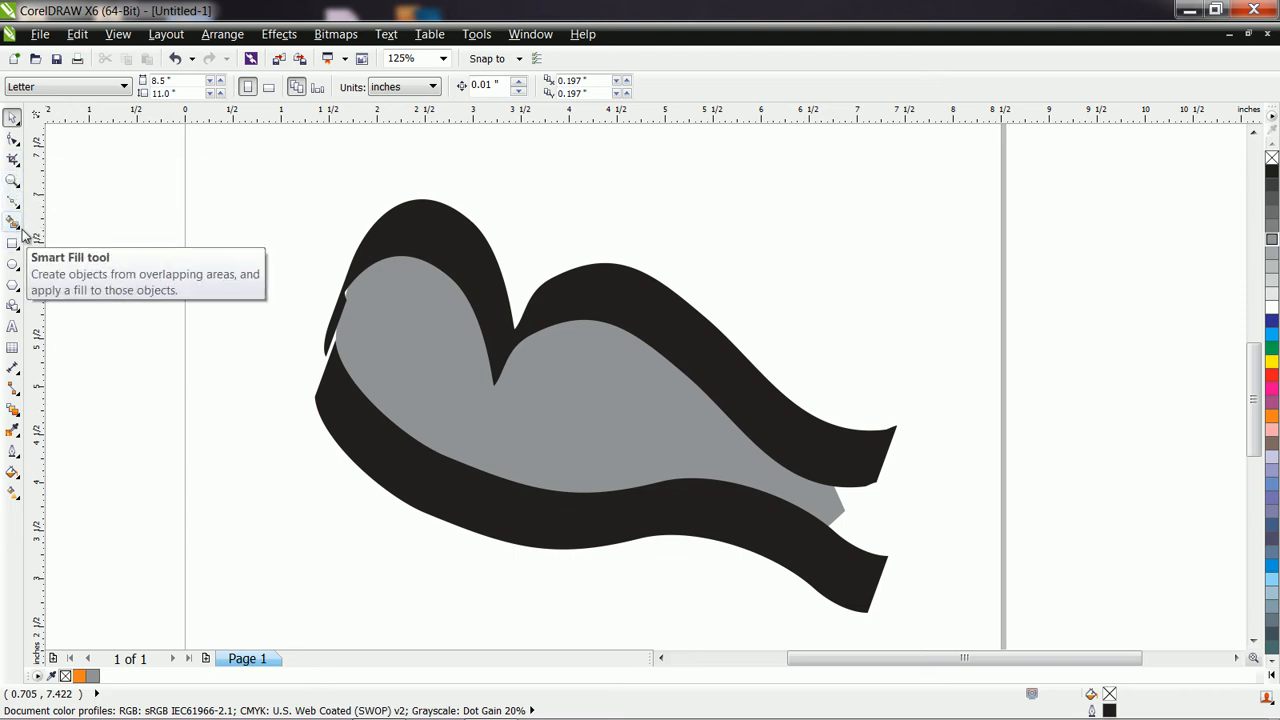
Set the calligraphic Artistic Media stroke width to 0.43 inches, then draw an open beak beside the head and two thin legs under the body.
{"action": "left_click", "coordinate": [13, 201]}
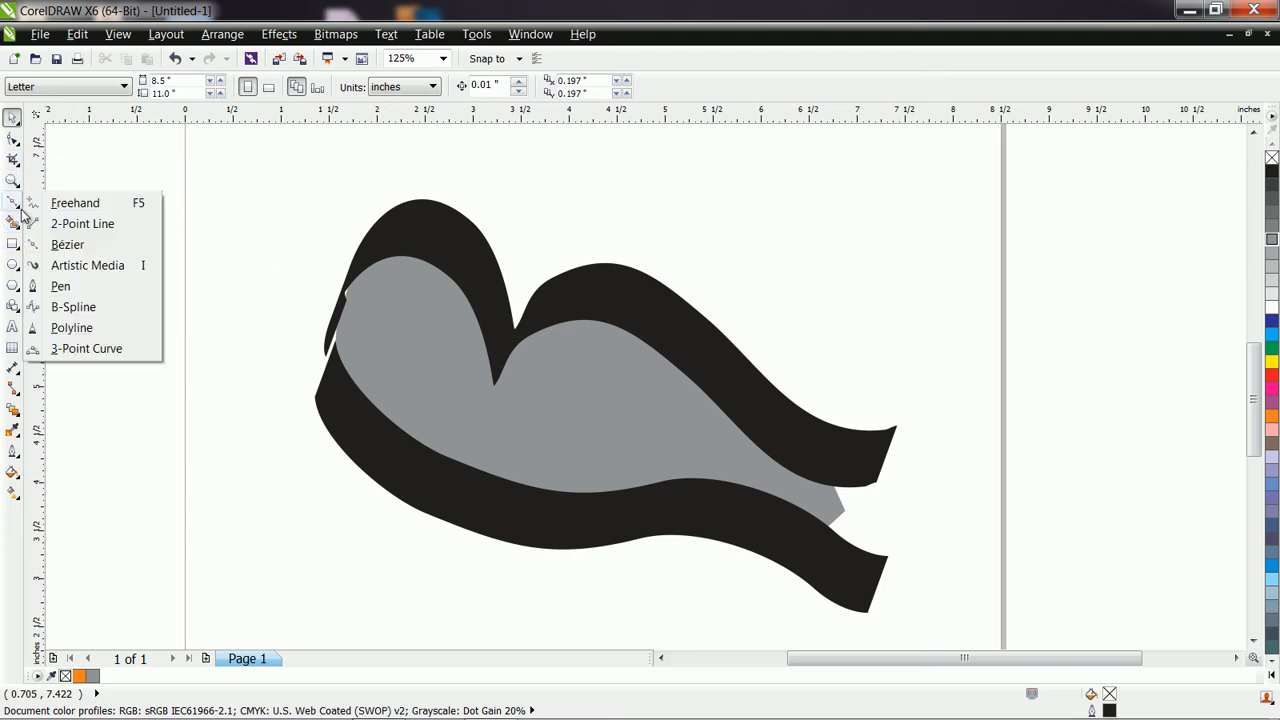
{"action": "left_click", "coordinate": [82, 266]}
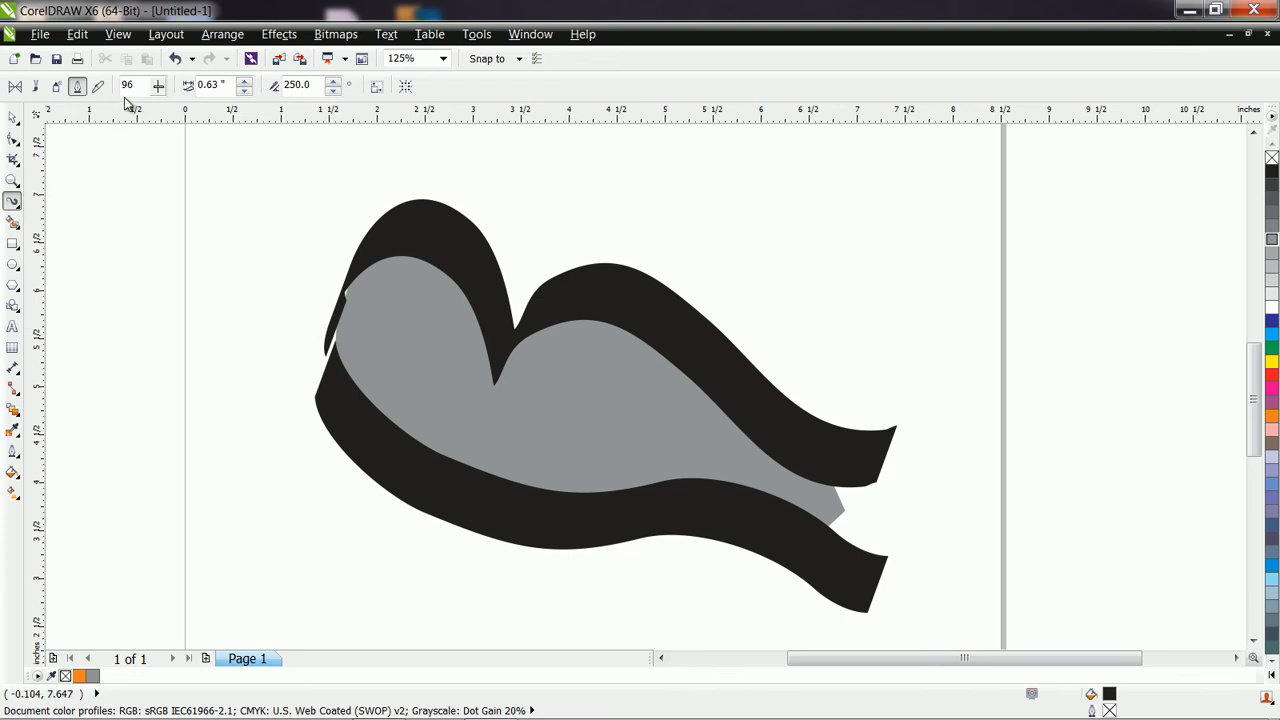
{"action": "left_click", "coordinate": [244, 91]}
{"action": "mouse_move", "coordinate": [318, 322]}
{"action": "left_mouse_down"}
{"action": "mouse_move", "coordinate": [297, 305]}
{"action": "mouse_move", "coordinate": [243, 366]}
{"action": "mouse_move", "coordinate": [316, 384]}
{"action": "left_mouse_up"}
{"action": "left_click_drag", "start_coordinate": [450, 520], "coordinate": [429, 632]}
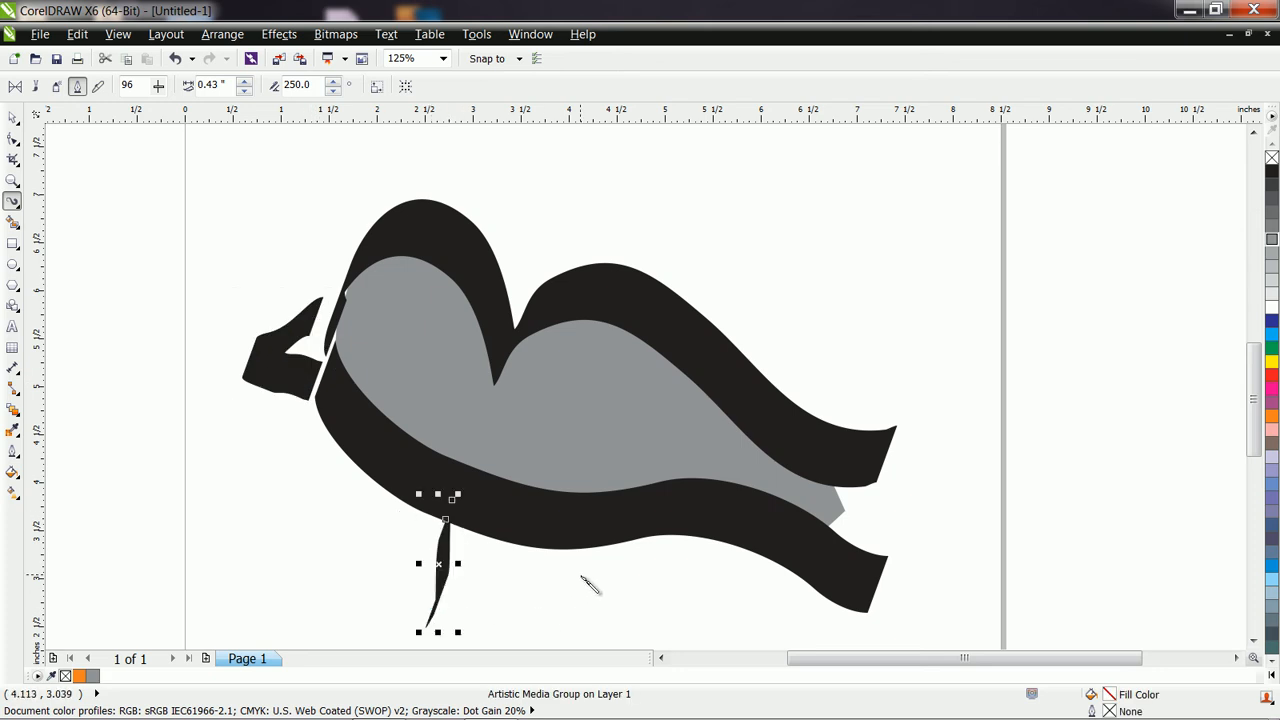
{"action": "left_click_drag", "start_coordinate": [582, 545], "coordinate": [562, 640]}
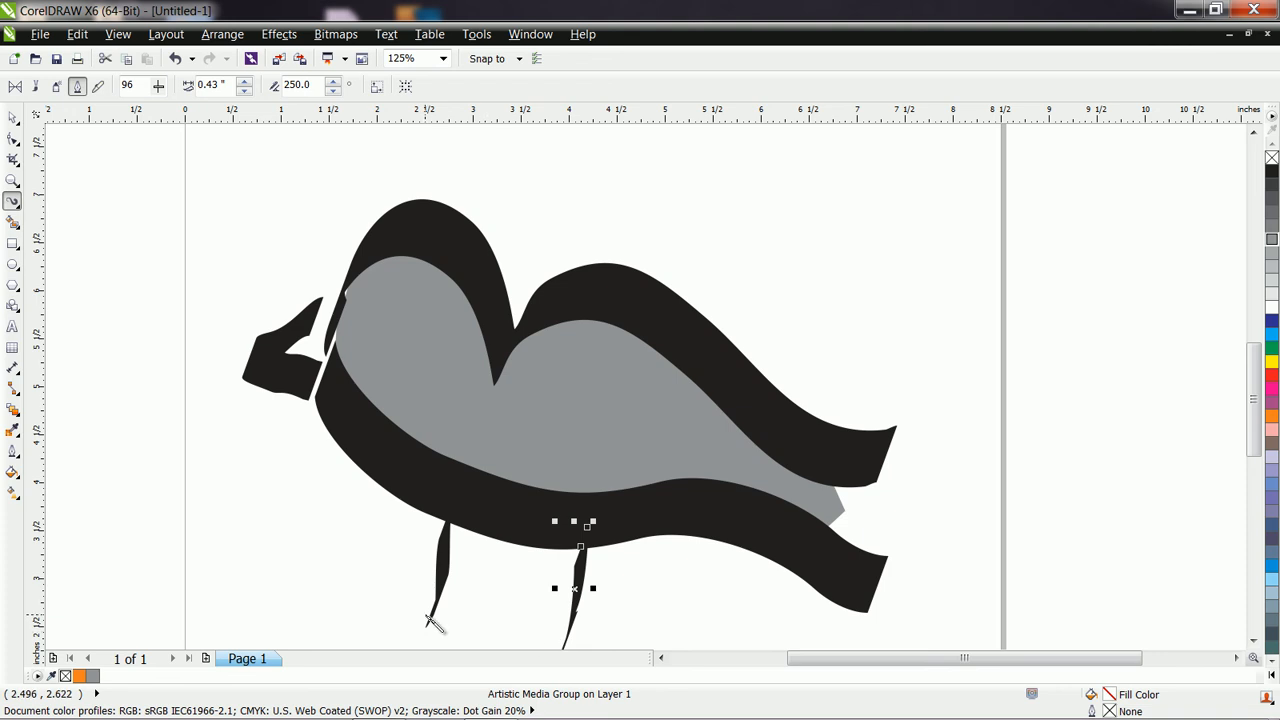
Draw short calligraphic strokes spreading from the lower ends of both legs to form the bird's toes.
{"action": "left_click_drag", "start_coordinate": [440, 620], "coordinate": [376, 634]}
{"action": "left_click_drag", "start_coordinate": [445, 592], "coordinate": [470, 645]}
{"action": "left_click", "coordinate": [1253, 641]}
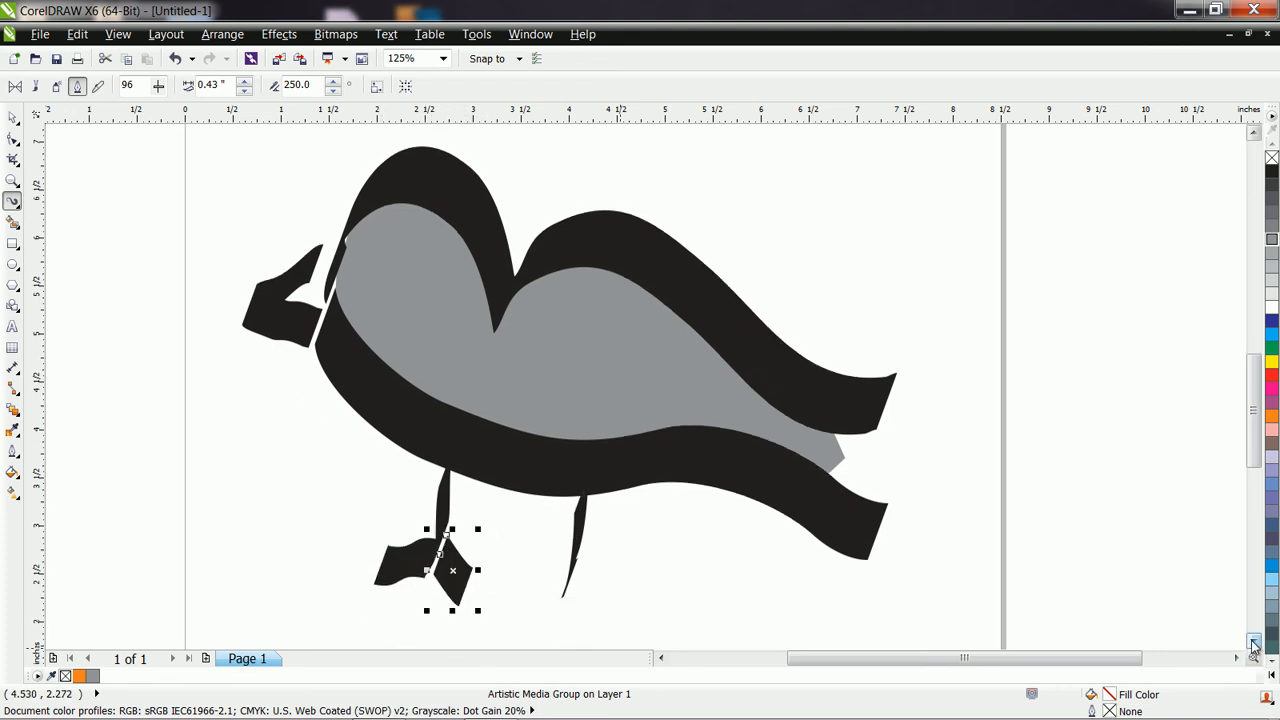
{"action": "left_click", "coordinate": [1253, 641]}
{"action": "mouse_move", "coordinate": [573, 525]}
{"action": "left_mouse_down"}
{"action": "mouse_move", "coordinate": [525, 570]}
{"action": "mouse_move", "coordinate": [590, 557]}
{"action": "mouse_move", "coordinate": [598, 578]}
{"action": "left_mouse_up"}
{"action": "left_click_drag", "start_coordinate": [572, 508], "coordinate": [542, 600]}
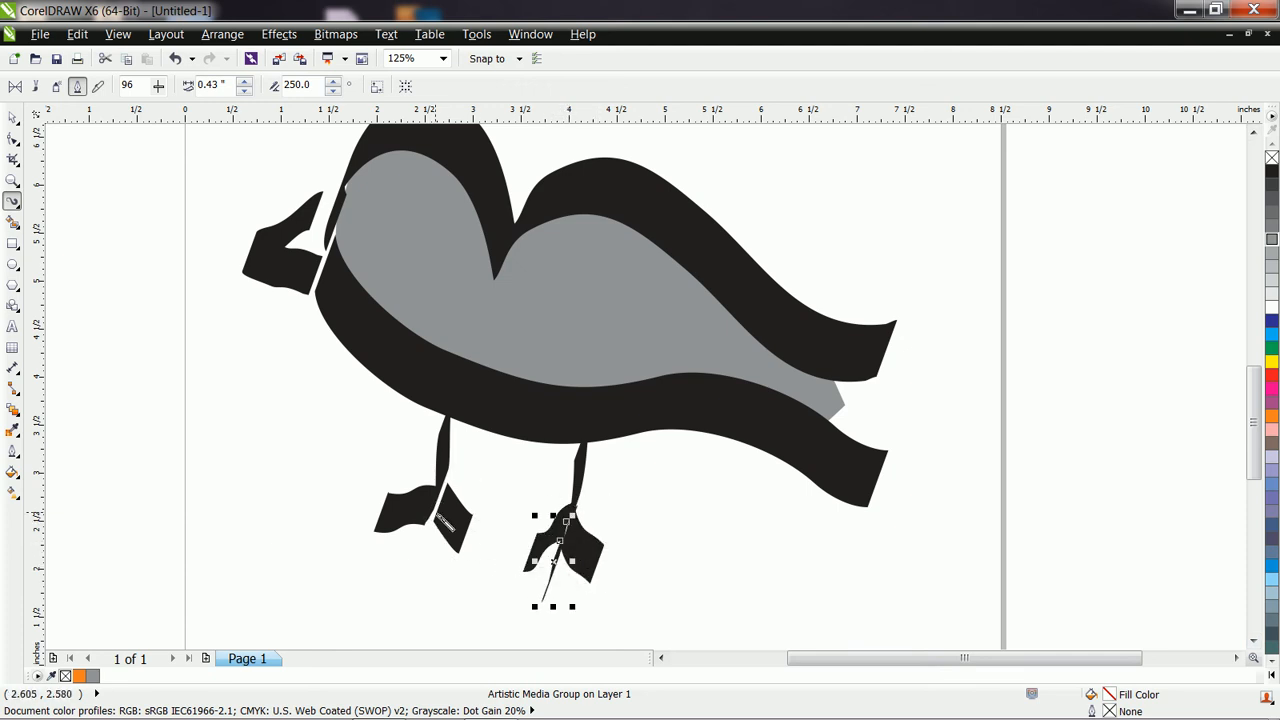
{"action": "left_click_drag", "start_coordinate": [432, 530], "coordinate": [408, 570]}
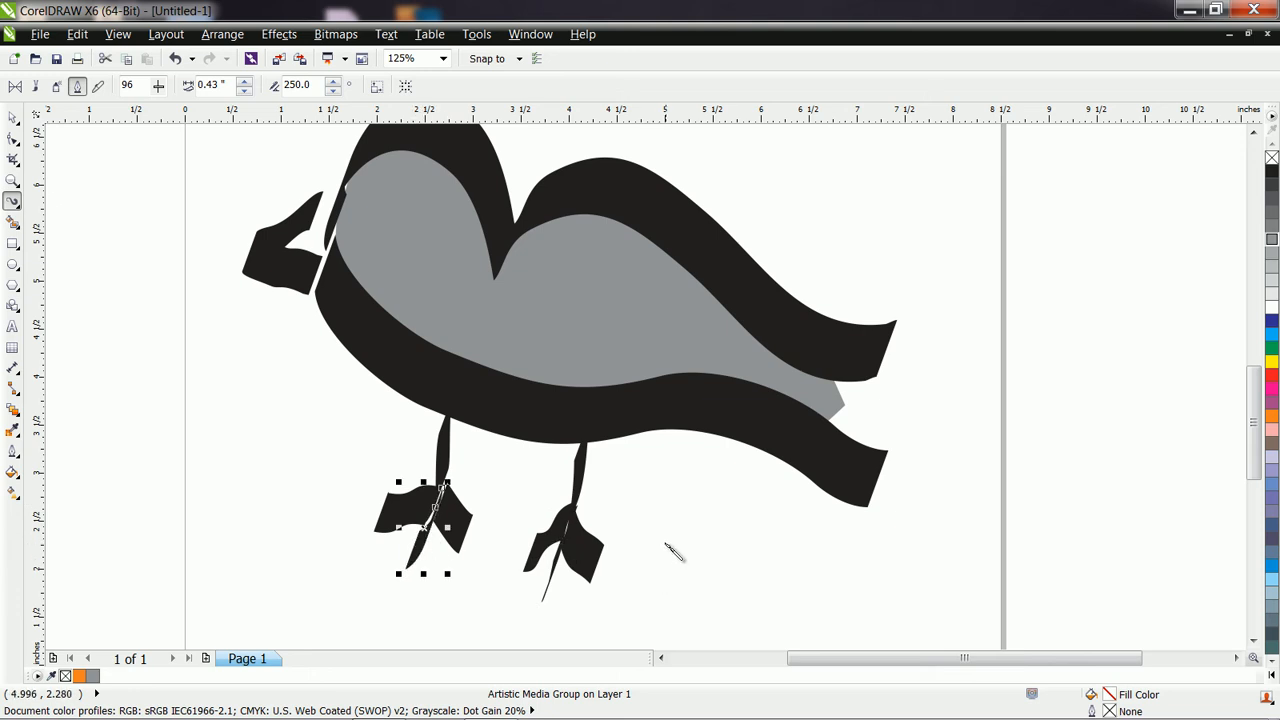
Set the calligraphic stroke width to 0.03 inches and draw an oval eye about 0.31 by 0.24 inches on the gray head.
{"action": "left_click", "coordinate": [1253, 131]}
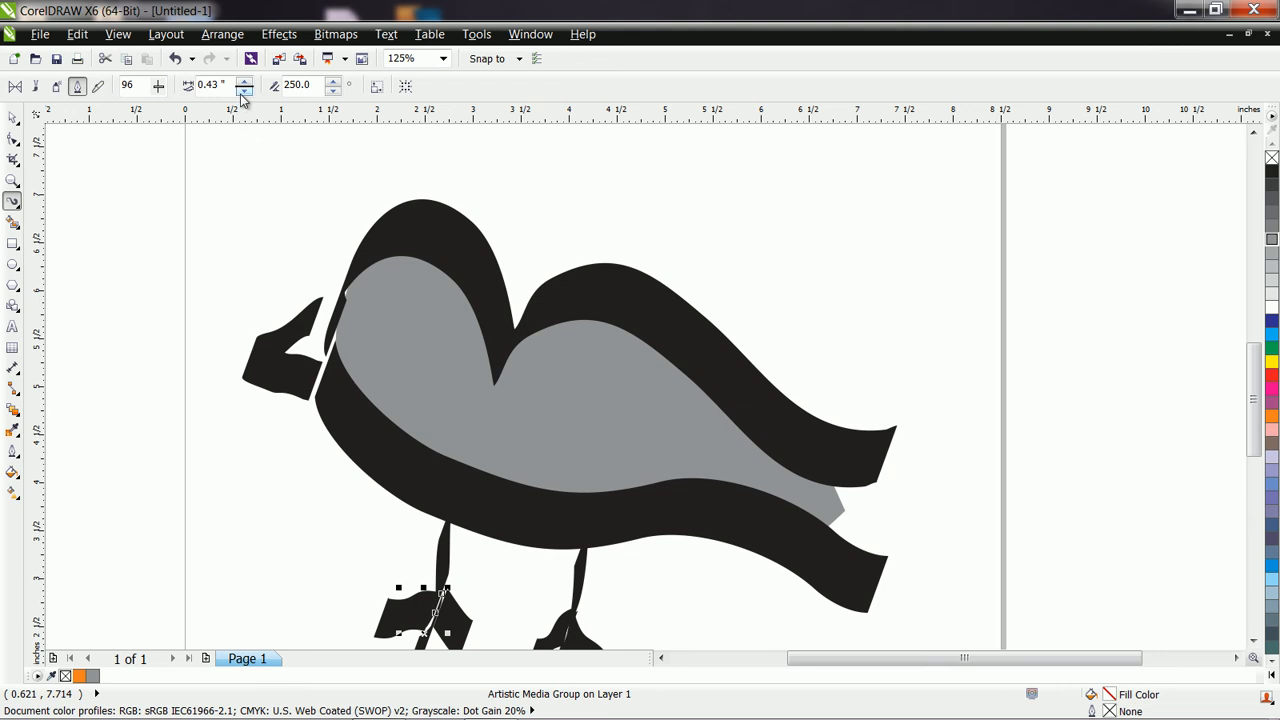
{"action": "left_click_drag", "start_coordinate": [241, 92], "coordinate": [241, 92]}
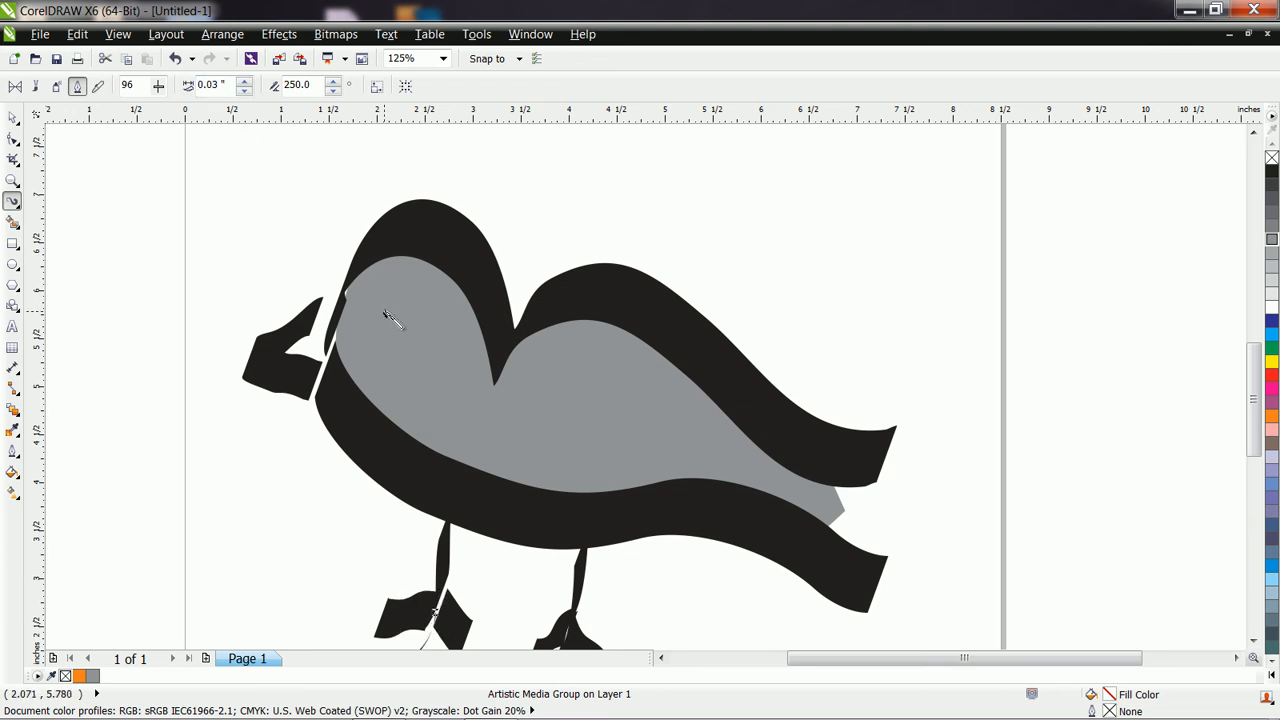
{"action": "left_click_drag", "start_coordinate": [393, 318], "coordinate": [395, 320]}
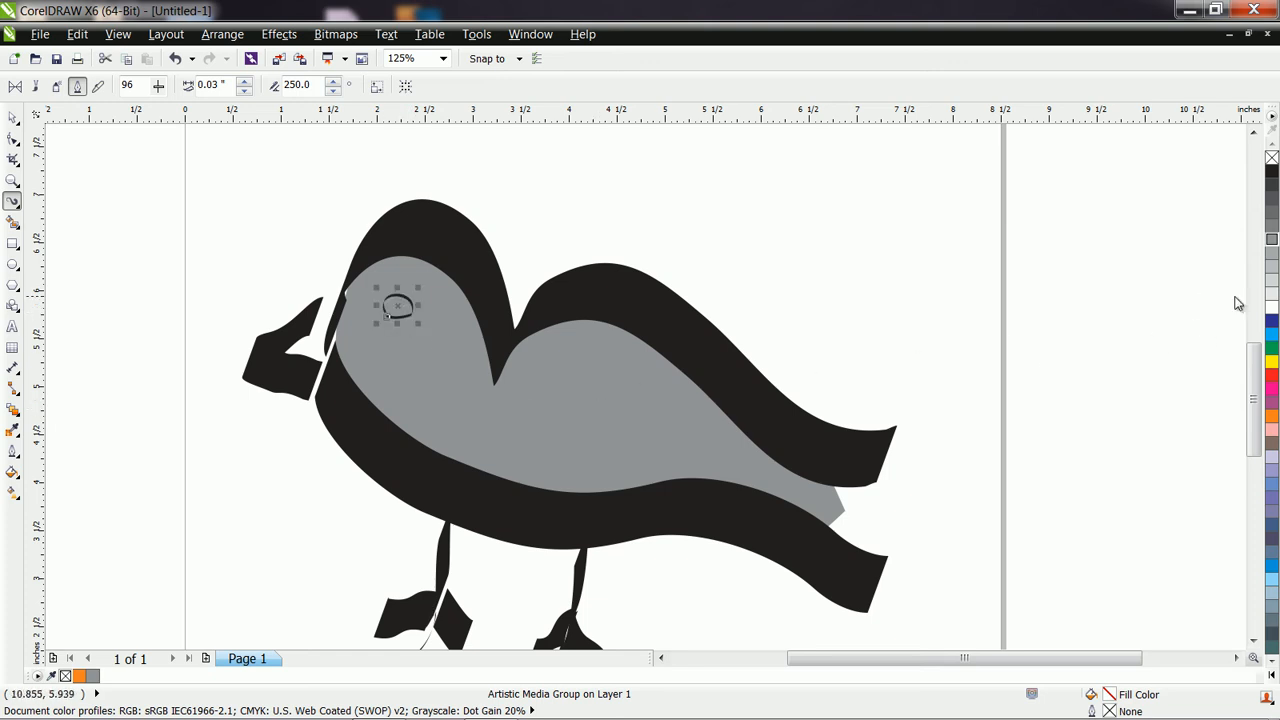
{"action": "left_click", "coordinate": [1273, 295]}
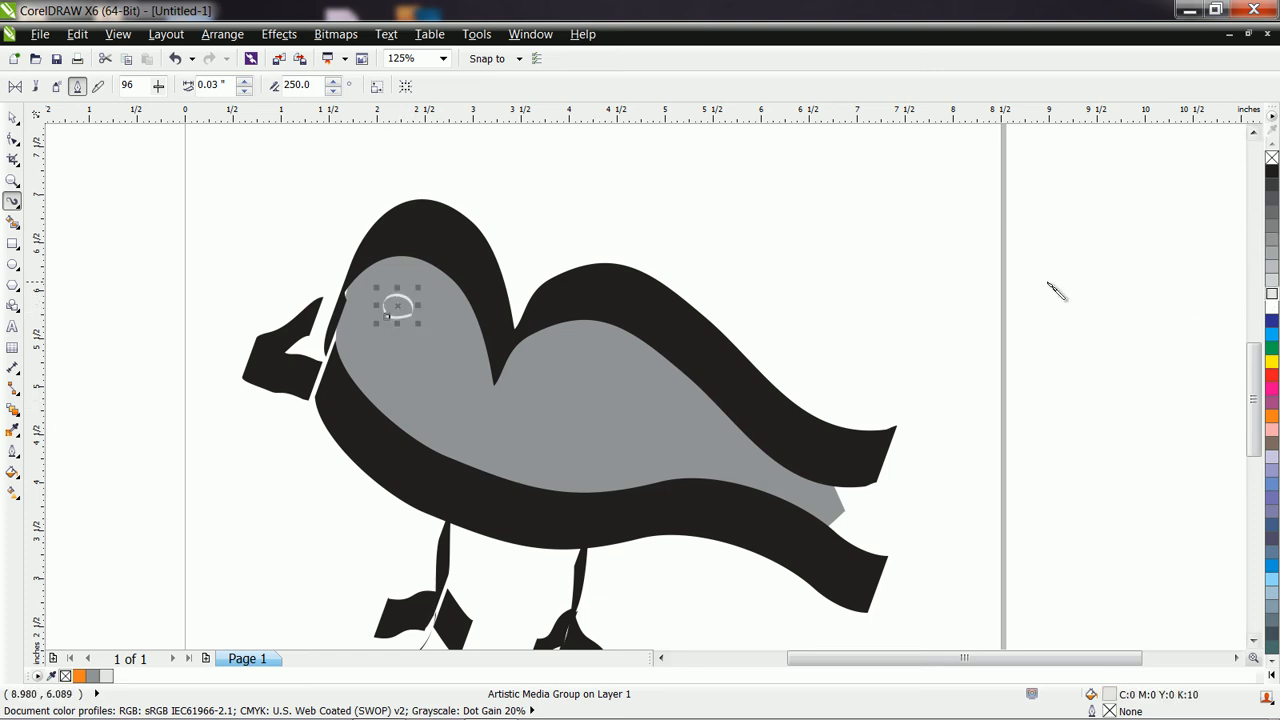
{"action": "key", "text": "ctrl+z"}
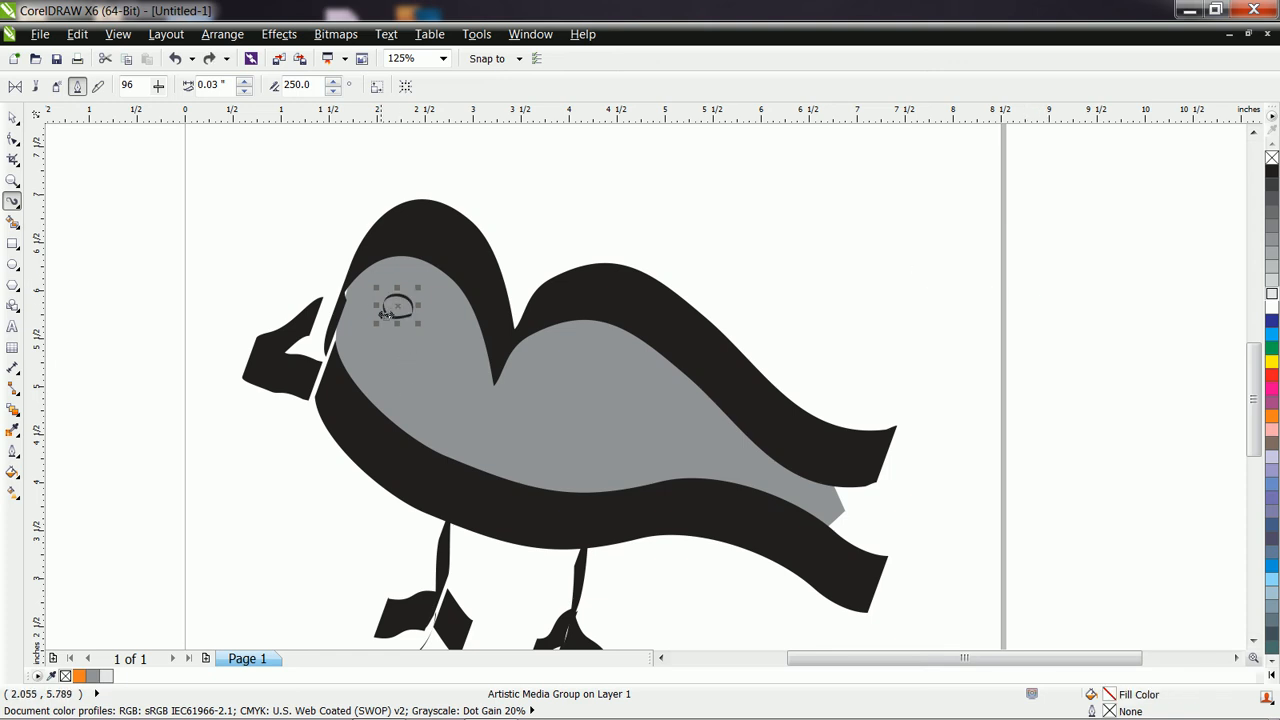
Delete the gray shape's node on the face edge near the beak and move the node below it slightly outward under the black stroke.
{"action": "left_click", "coordinate": [13, 141]}
{"action": "left_click", "coordinate": [414, 367]}
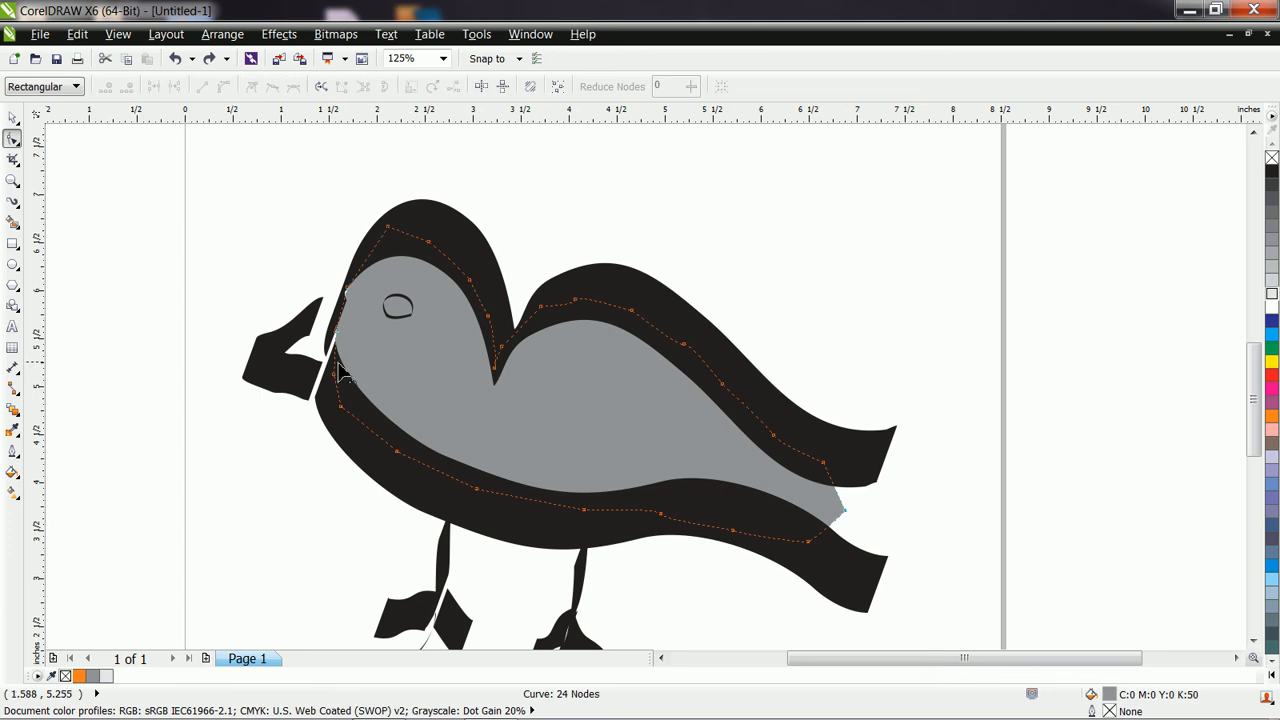
{"action": "left_click", "coordinate": [347, 290]}
{"action": "key", "text": "Delete"}
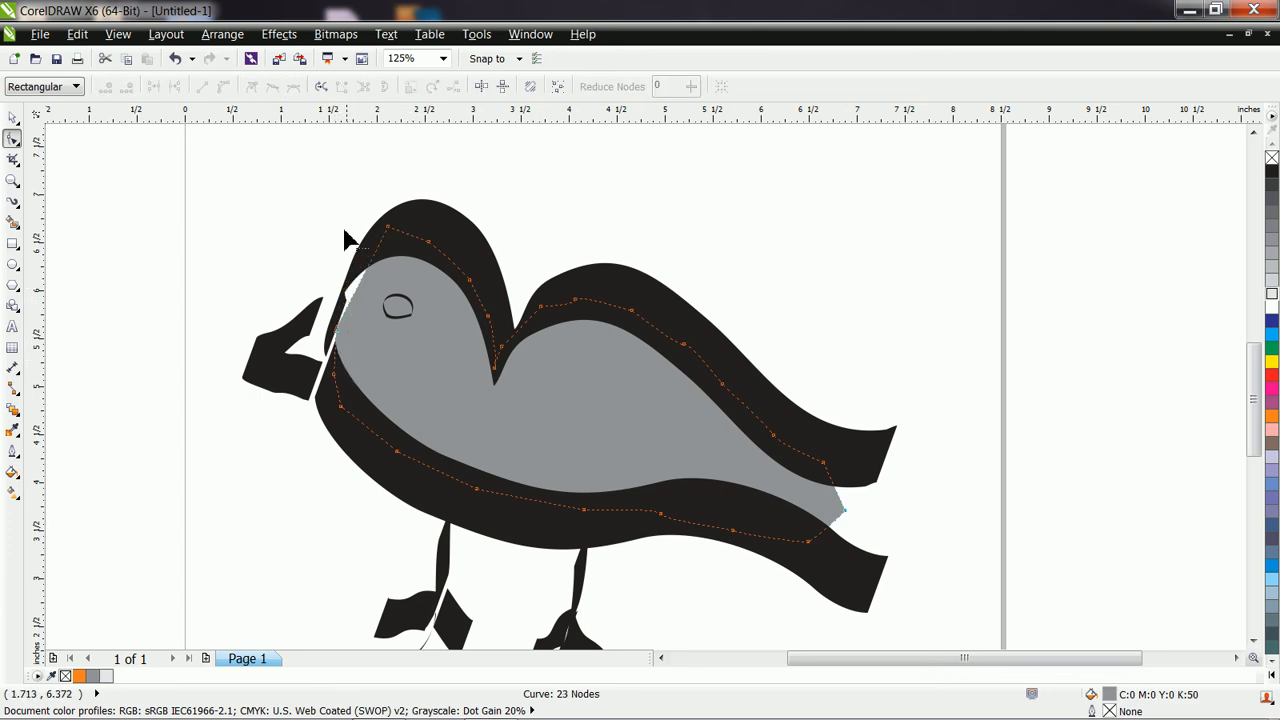
{"action": "left_click", "coordinate": [333, 374]}
{"action": "left_click_drag", "start_coordinate": [335, 381], "coordinate": [329, 386]}
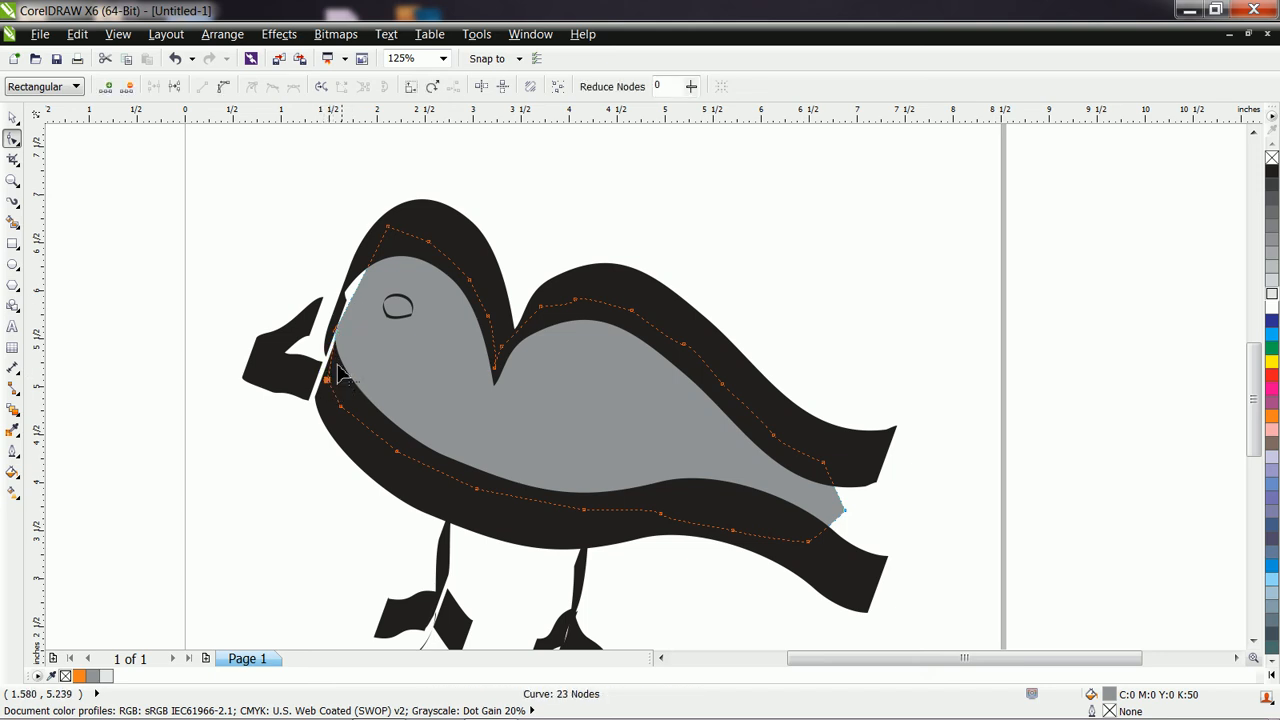
Add a node on the gray shape's face edge above the beak opening and move it outward to the black head stroke.
{"action": "double_click", "coordinate": [354, 298]}
{"action": "left_click_drag", "start_coordinate": [352, 296], "coordinate": [343, 296]}
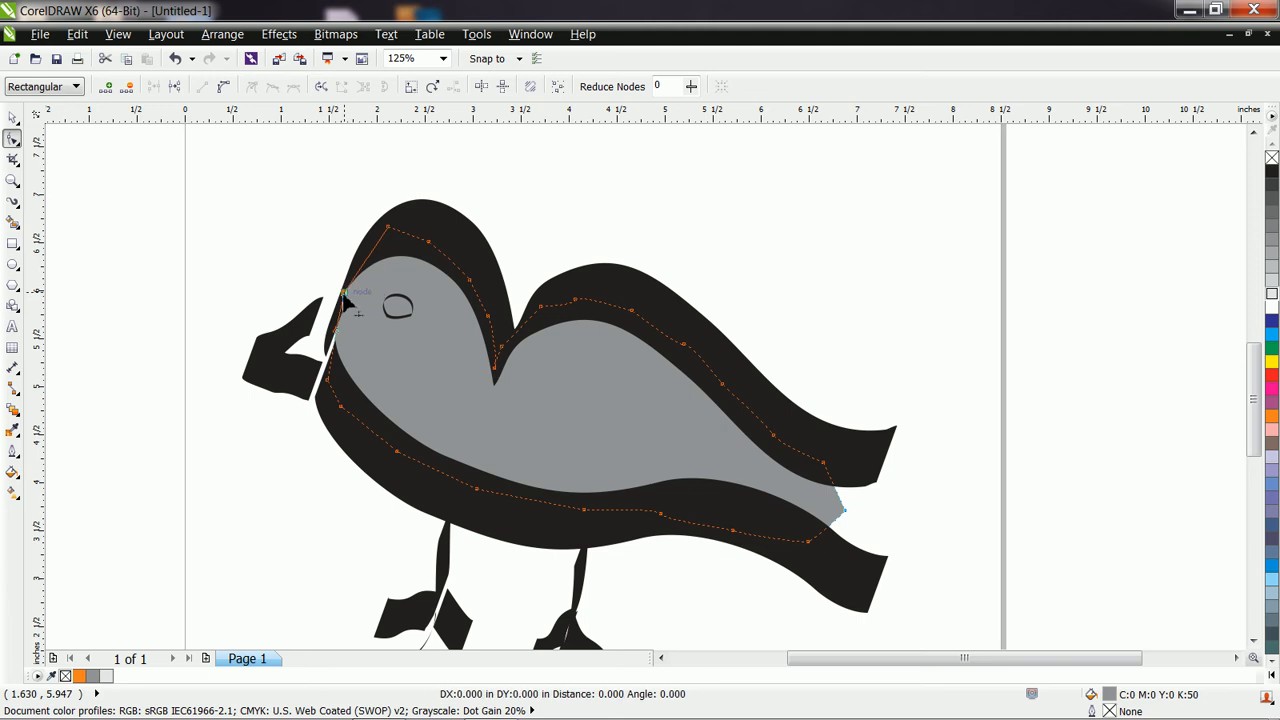
{"action": "left_click", "coordinate": [270, 430]}
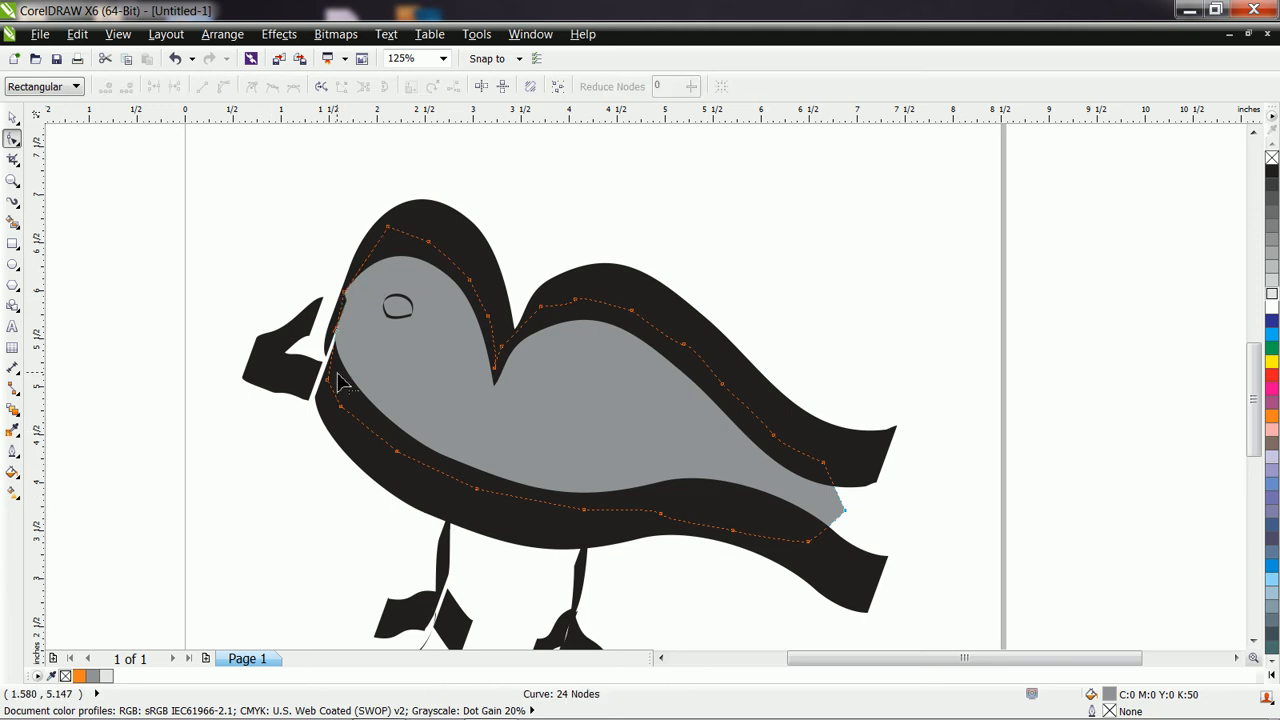
Thicken the eye's calligraphic stroke to a width of 0.18 inches and deselect it.
{"action": "left_click", "coordinate": [408, 309]}
{"action": "left_click", "coordinate": [13, 119]}
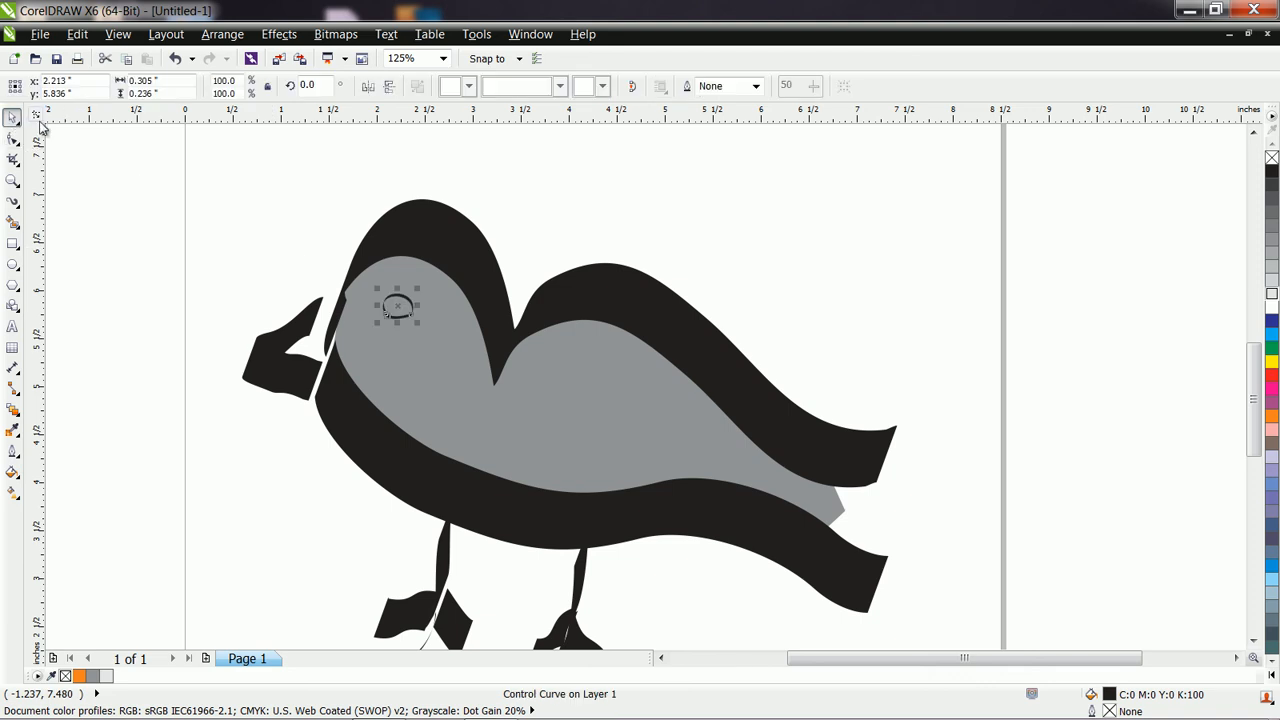
{"action": "left_click", "coordinate": [13, 200]}
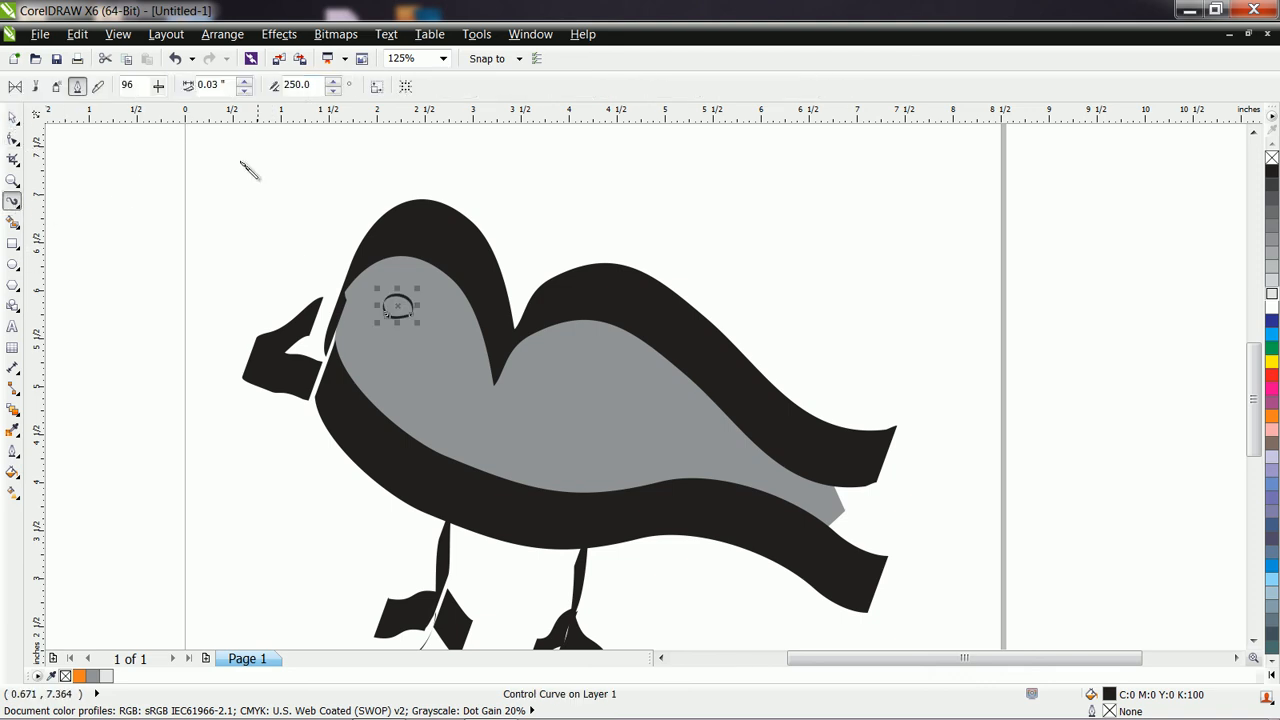
{"action": "left_click", "coordinate": [243, 82]}
{"action": "left_click", "coordinate": [243, 82]}
{"action": "left_click", "coordinate": [243, 82]}
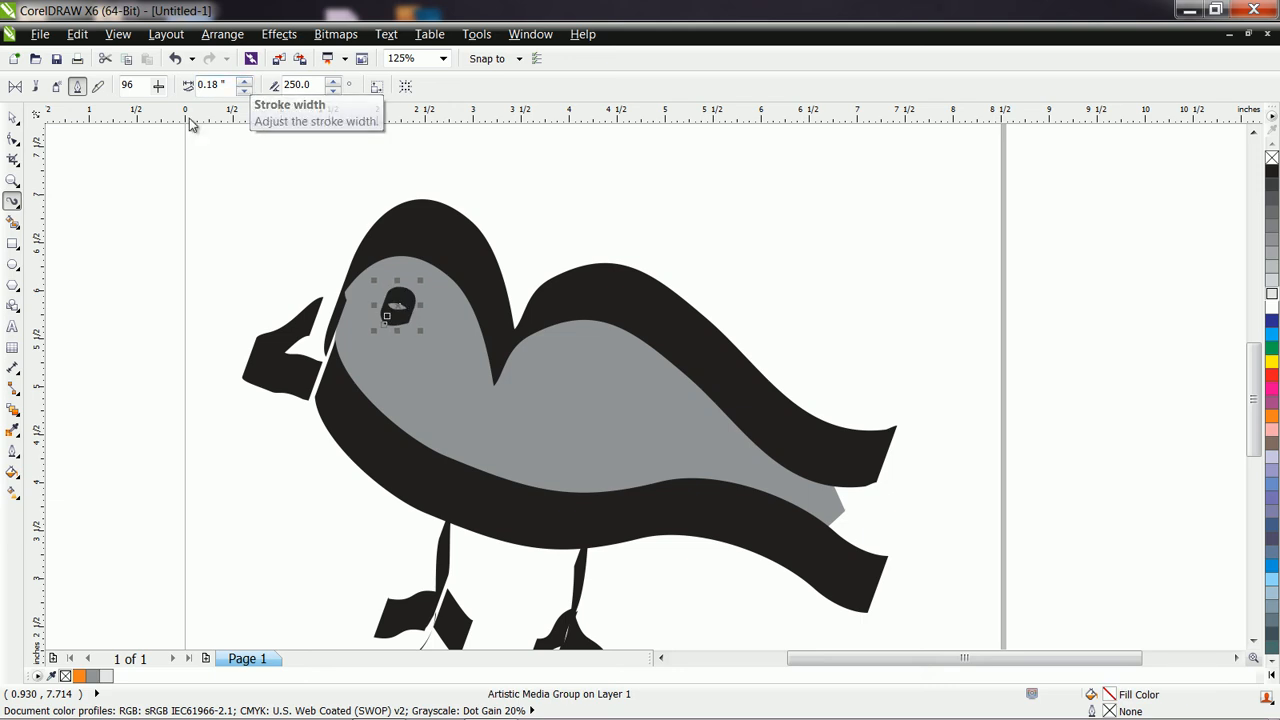
{"action": "left_click", "coordinate": [13, 118]}
{"action": "left_click", "coordinate": [277, 245]}
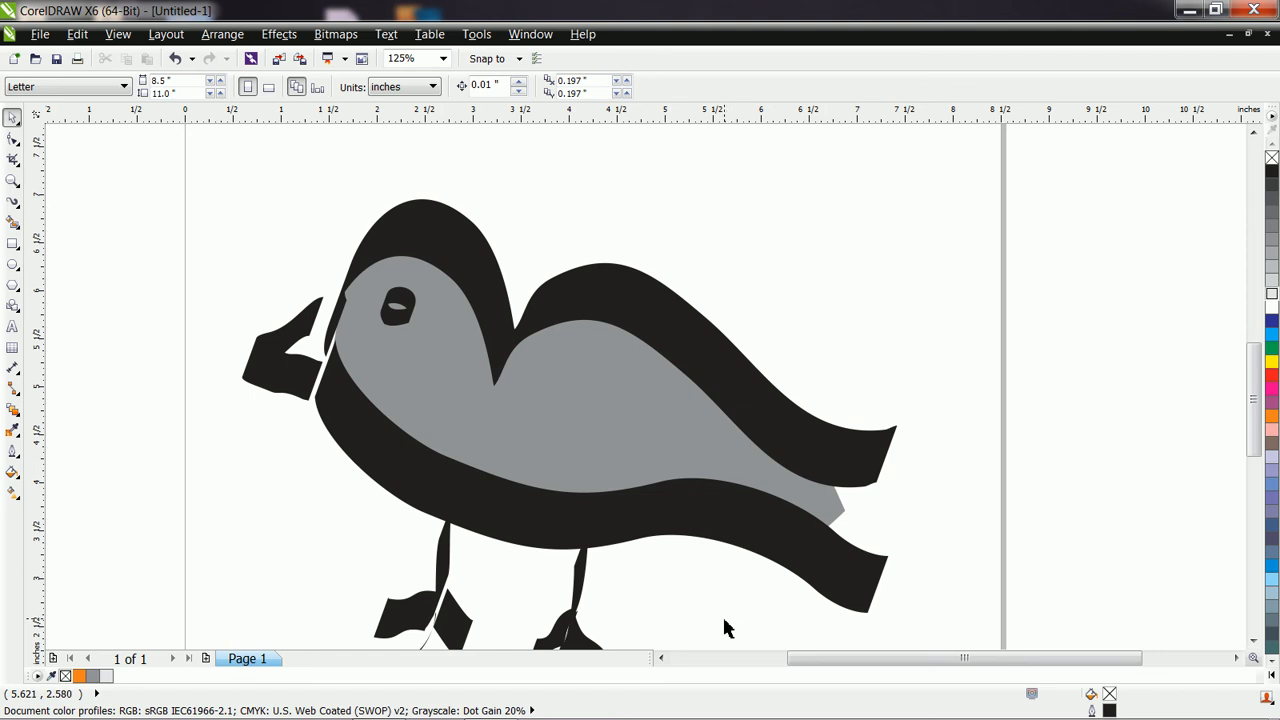
Switch to Windows Explorer, open DSC_0026 from Corel Class\corel assignments on Local Disk (E:), and rotate the duck picture clockwise.
{"action": "left_click", "coordinate": [180, 702]}
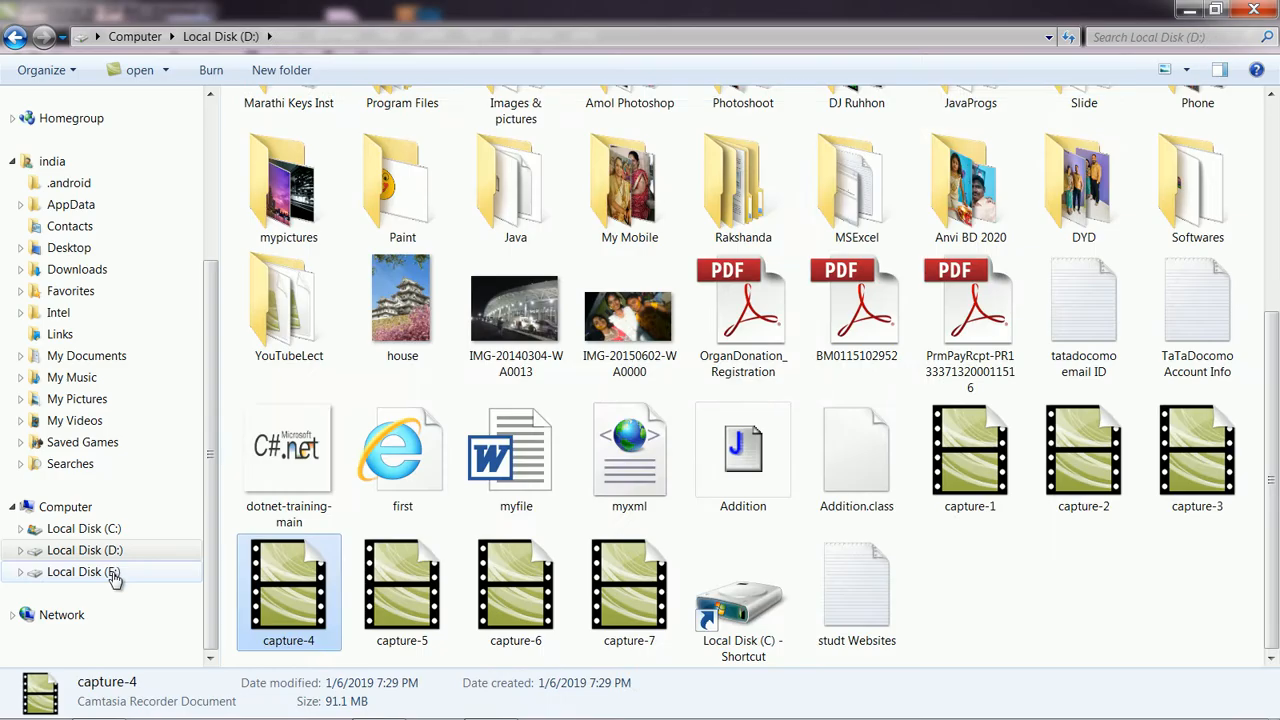
{"action": "left_click", "coordinate": [112, 573]}
{"action": "left_click", "coordinate": [375, 142]}
{"action": "key", "text": "c"}
{"action": "key", "text": "c"}
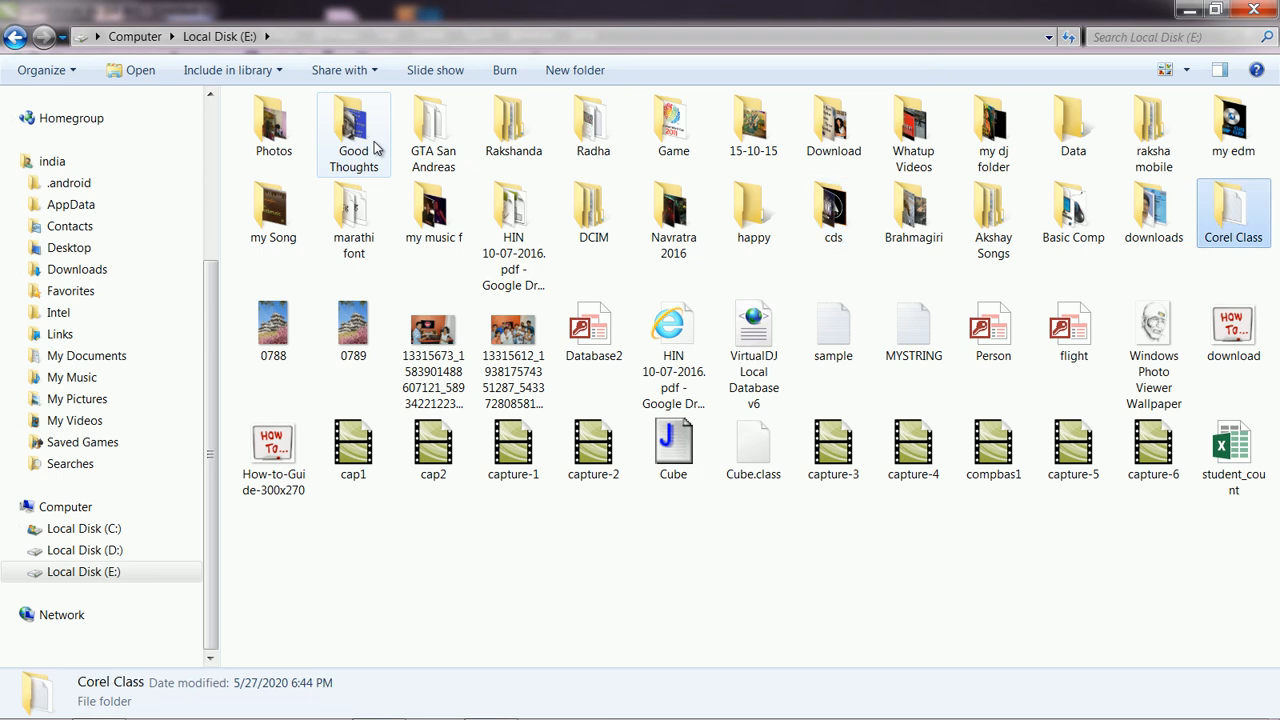
{"action": "double_click", "coordinate": [1228, 205]}
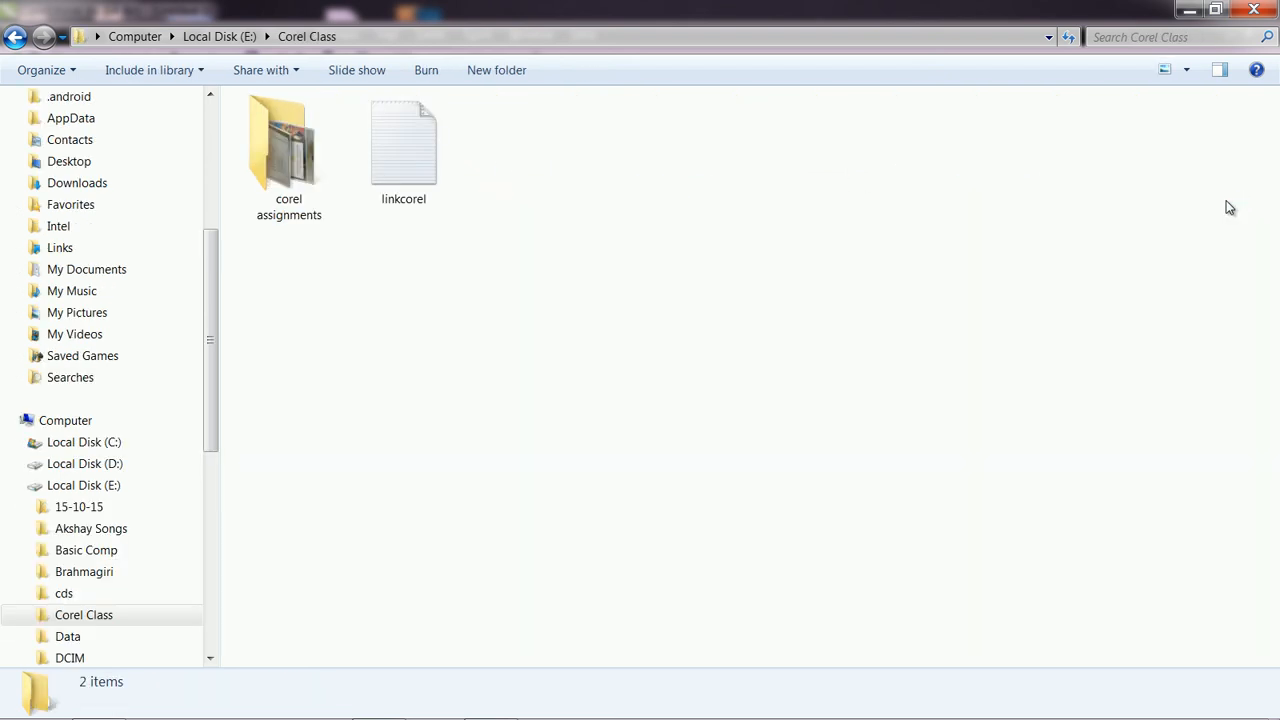
{"action": "double_click", "coordinate": [288, 160]}
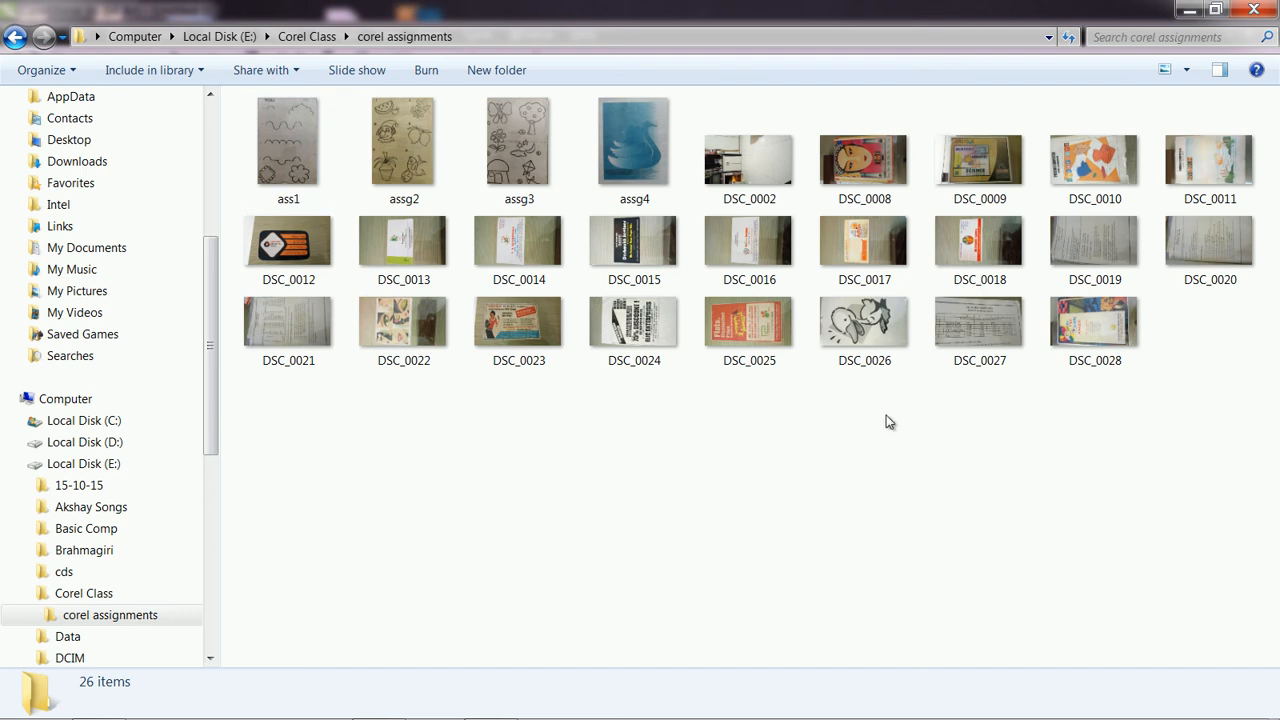
{"action": "double_click", "coordinate": [869, 325]}
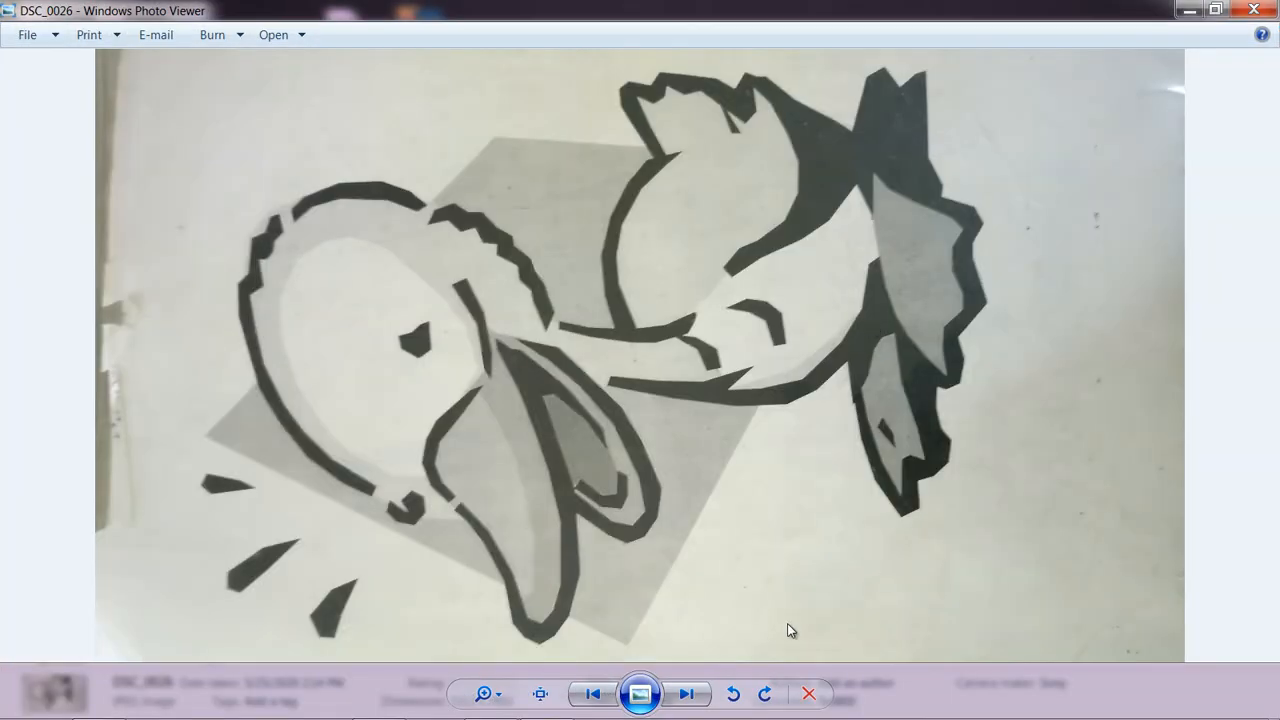
{"action": "left_click", "coordinate": [767, 697]}
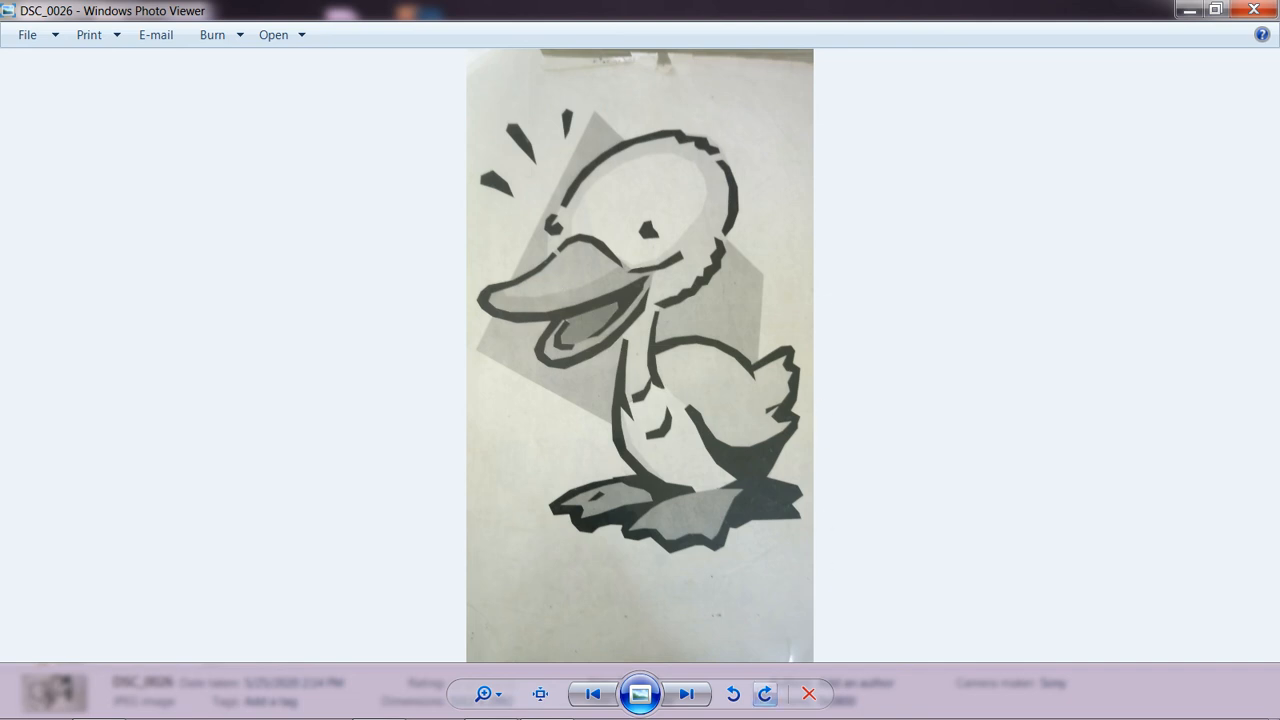
Switch back to CorelDRAW and add a second page after the bird drawing.
{"action": "mouse_move", "coordinate": [607, 697]}
{"action": "left_click", "coordinate": [483, 703]}
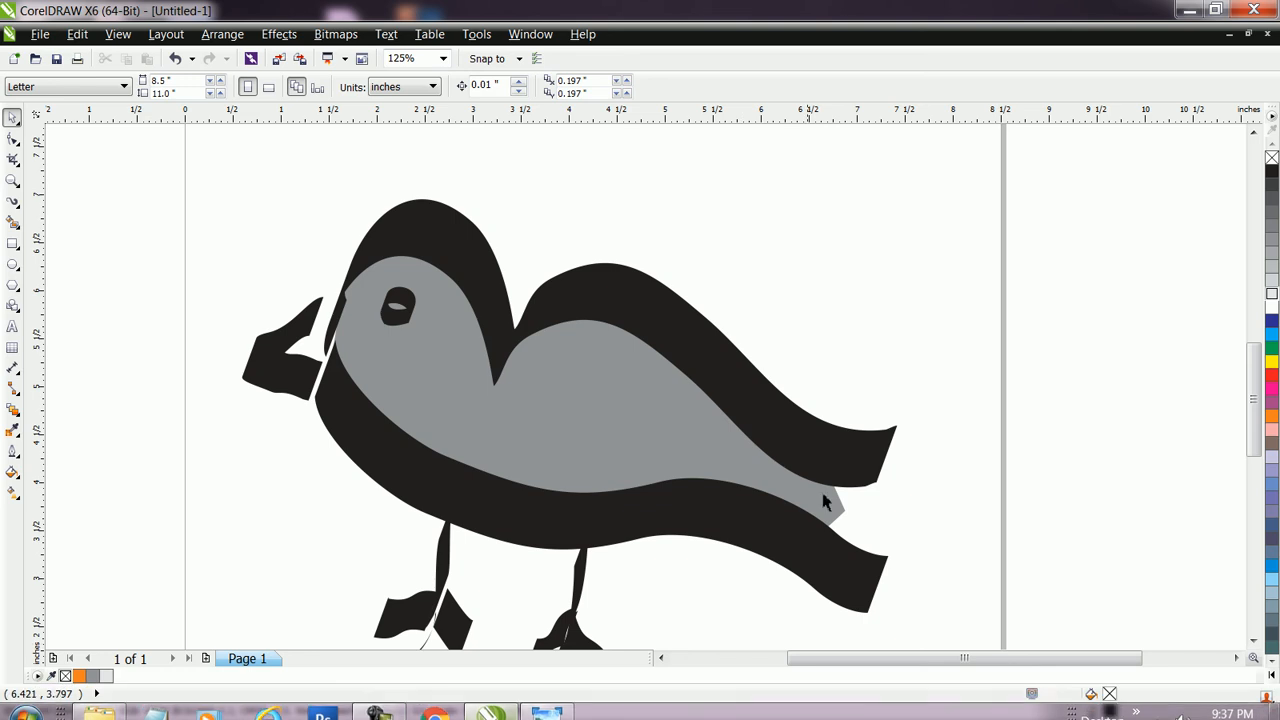
{"action": "left_click", "coordinate": [207, 659]}
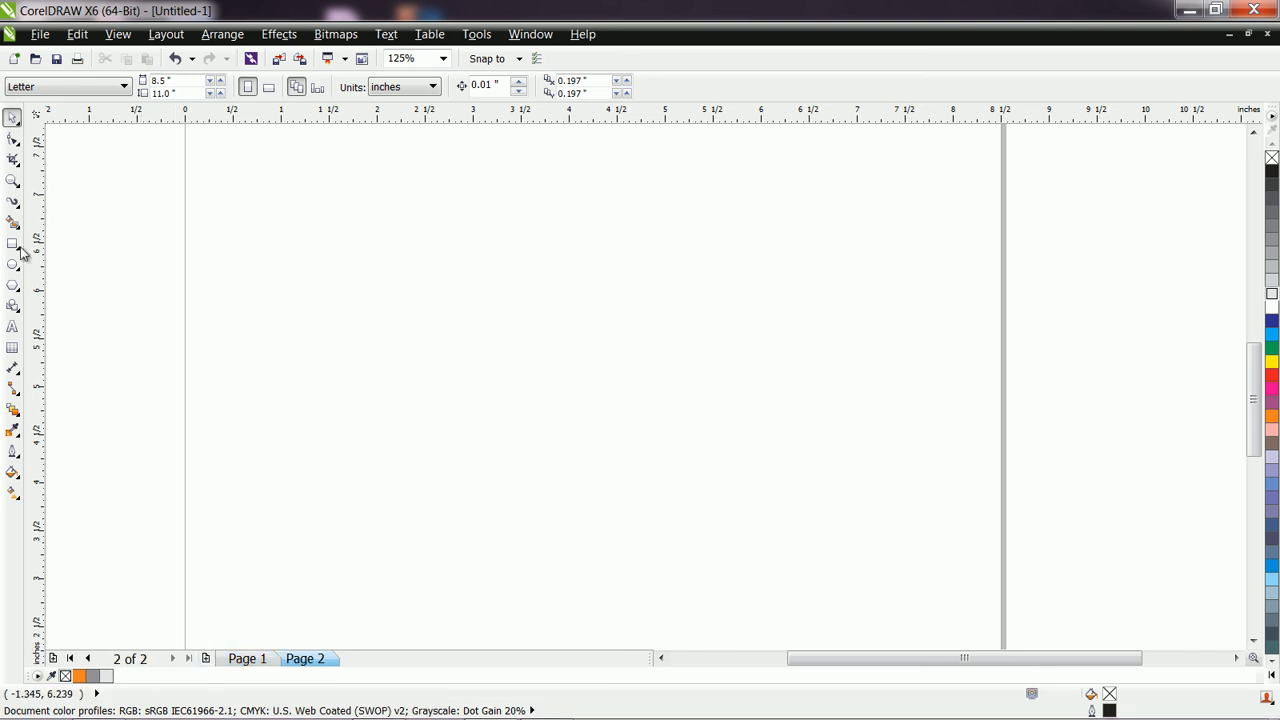
Draw a wavy stroke about 5 inches long across the blank page with the Artistic Media tool's Pressure mode.
{"action": "left_click", "coordinate": [14, 208]}
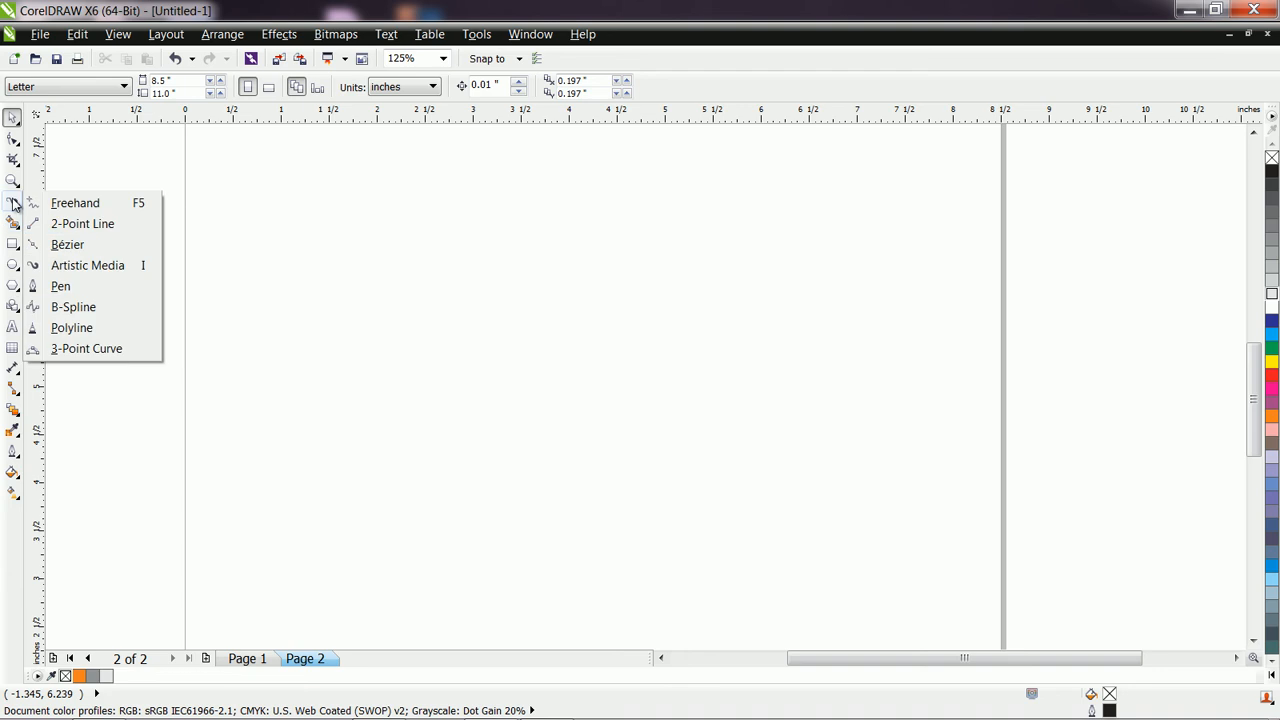
{"action": "left_click", "coordinate": [100, 265]}
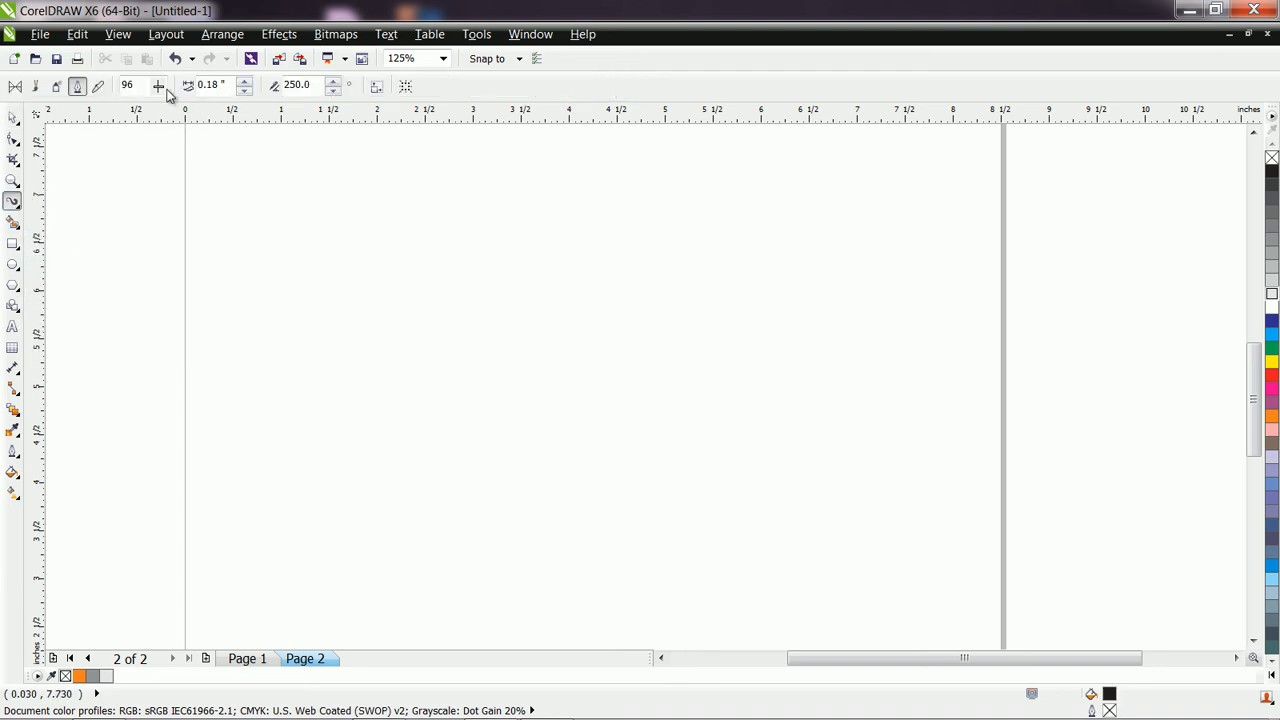
{"action": "left_click", "coordinate": [98, 86]}
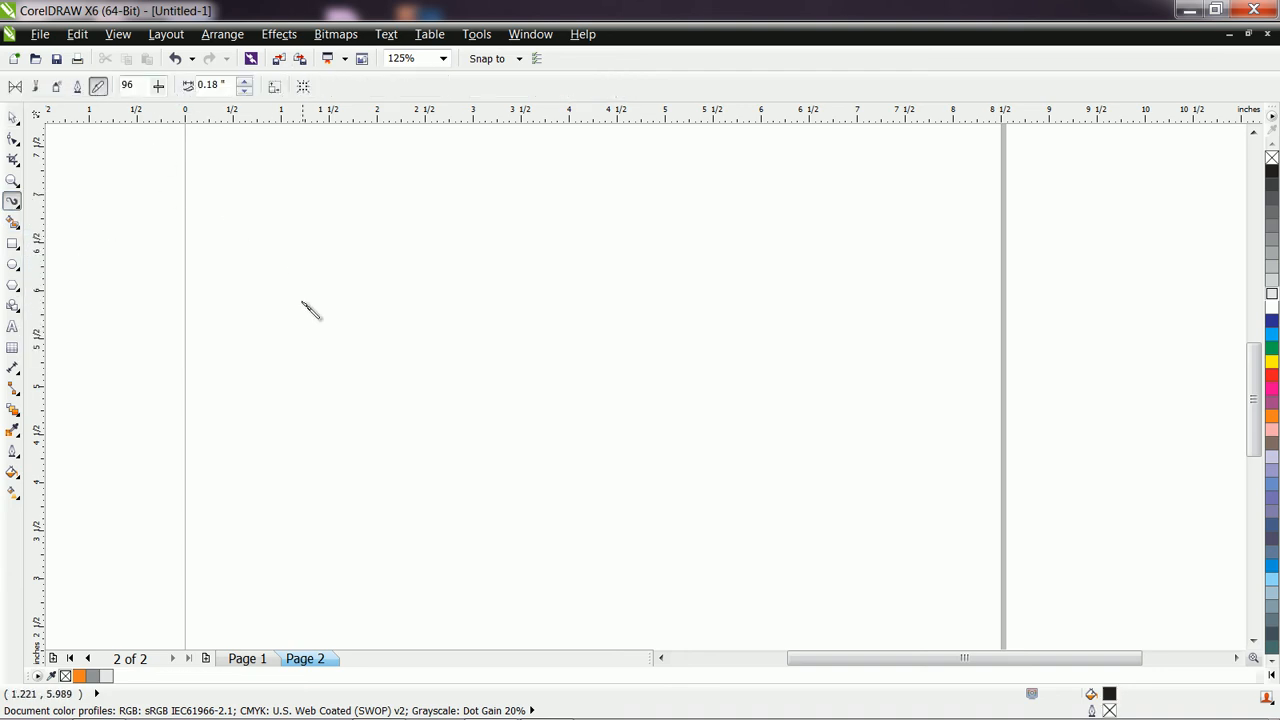
{"action": "mouse_move", "coordinate": [298, 328]}
{"action": "left_mouse_down"}
{"action": "mouse_move", "coordinate": [348, 269]}
{"action": "mouse_move", "coordinate": [410, 256]}
{"action": "mouse_move", "coordinate": [474, 270]}
{"action": "mouse_move", "coordinate": [640, 354]}
{"action": "mouse_move", "coordinate": [764, 366]}
{"action": "left_mouse_up"}
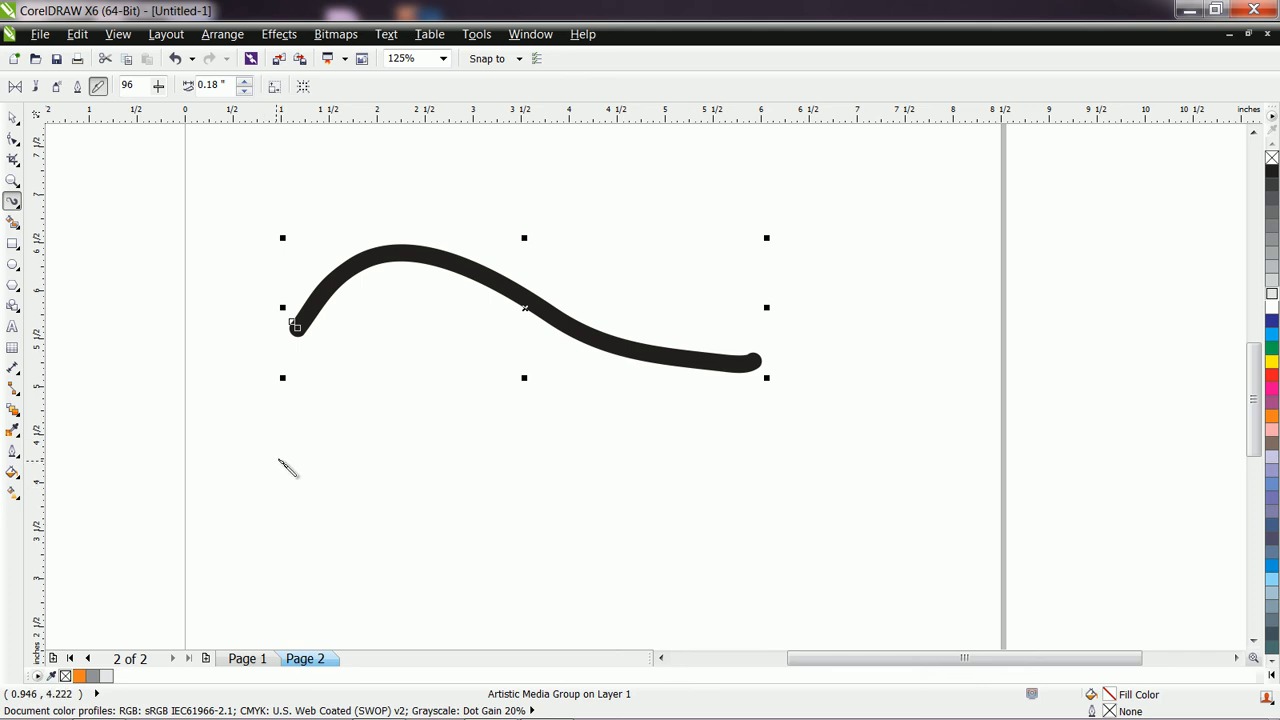
Hand-letter the word HELLO in capitals about 5.3 inches wide below the wavy stroke, using Pressure mode strokes.
{"action": "left_click_drag", "start_coordinate": [286, 427], "coordinate": [296, 560]}
{"action": "left_click_drag", "start_coordinate": [358, 421], "coordinate": [387, 556]}
{"action": "left_click_drag", "start_coordinate": [296, 507], "coordinate": [390, 507]}
{"action": "mouse_move", "coordinate": [418, 415]}
{"action": "left_mouse_down"}
{"action": "mouse_move", "coordinate": [445, 554]}
{"action": "mouse_move", "coordinate": [490, 546]}
{"action": "mouse_move", "coordinate": [490, 404]}
{"action": "left_mouse_up"}
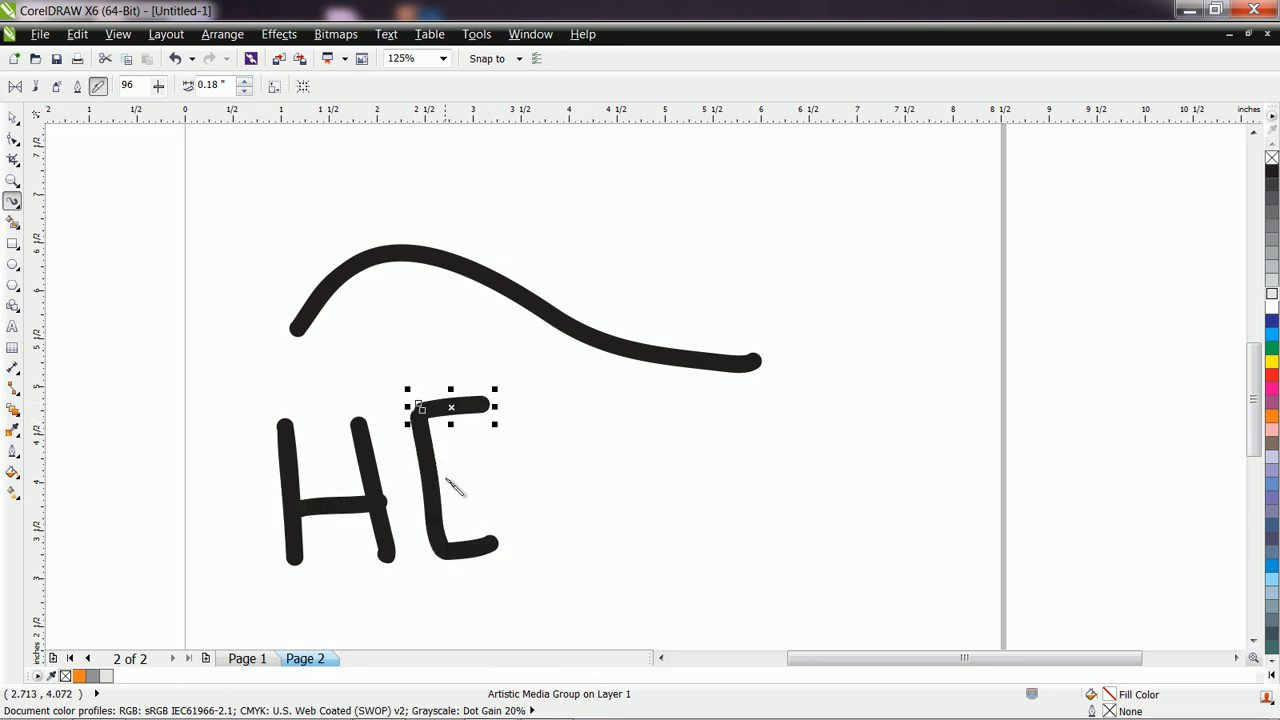
{"action": "left_click_drag", "start_coordinate": [440, 491], "coordinate": [485, 486]}
{"action": "mouse_move", "coordinate": [513, 402]}
{"action": "left_mouse_down"}
{"action": "mouse_move", "coordinate": [552, 534]}
{"action": "mouse_move", "coordinate": [592, 536]}
{"action": "left_mouse_up"}
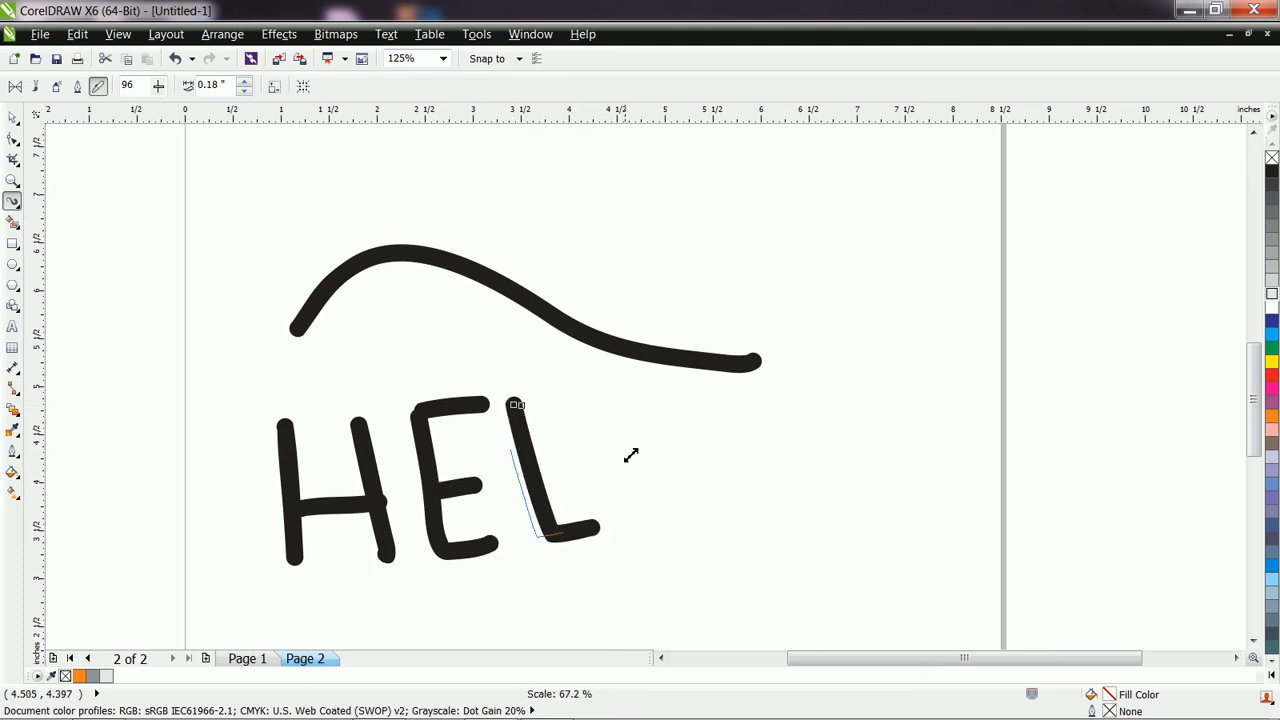
{"action": "key", "text": "ctrl+z"}
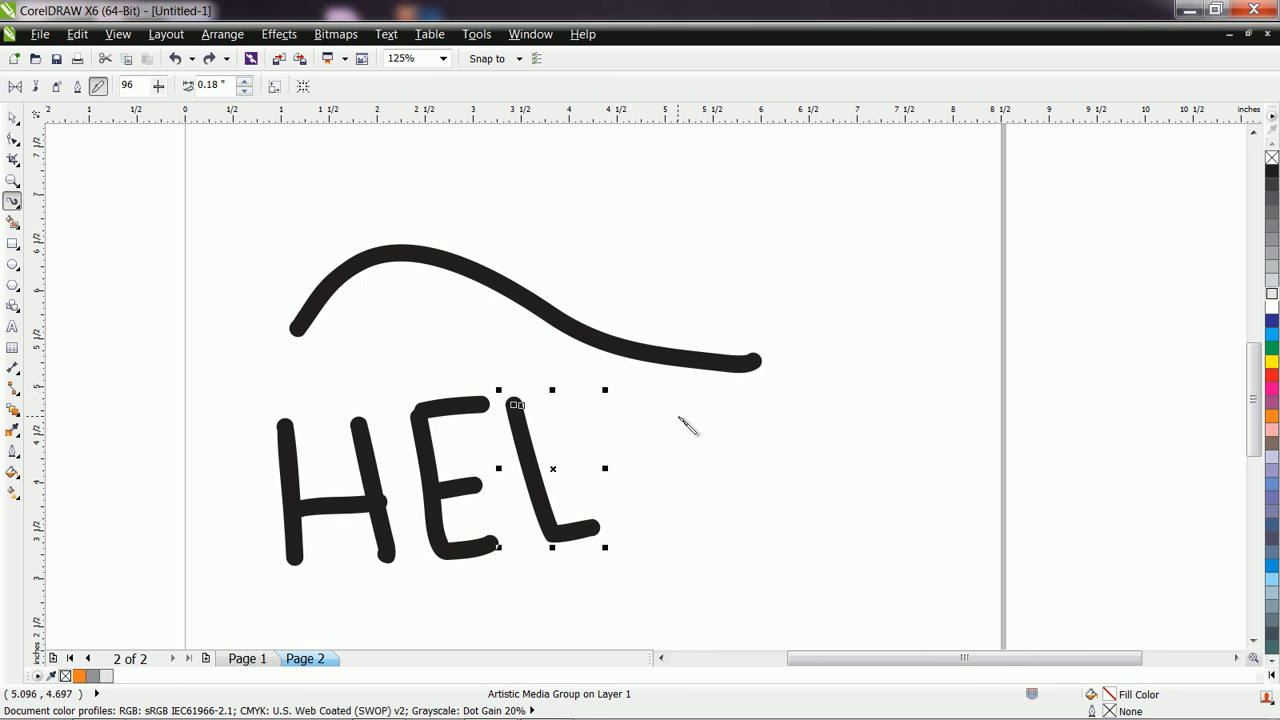
{"action": "key", "text": "Escape"}
{"action": "mouse_move", "coordinate": [598, 393]}
{"action": "left_mouse_down"}
{"action": "mouse_move", "coordinate": [651, 522]}
{"action": "mouse_move", "coordinate": [691, 521]}
{"action": "left_mouse_up"}
{"action": "mouse_move", "coordinate": [701, 386]}
{"action": "left_mouse_down"}
{"action": "mouse_move", "coordinate": [704, 423]}
{"action": "mouse_move", "coordinate": [748, 495]}
{"action": "mouse_move", "coordinate": [777, 476]}
{"action": "mouse_move", "coordinate": [720, 390]}
{"action": "left_mouse_up"}
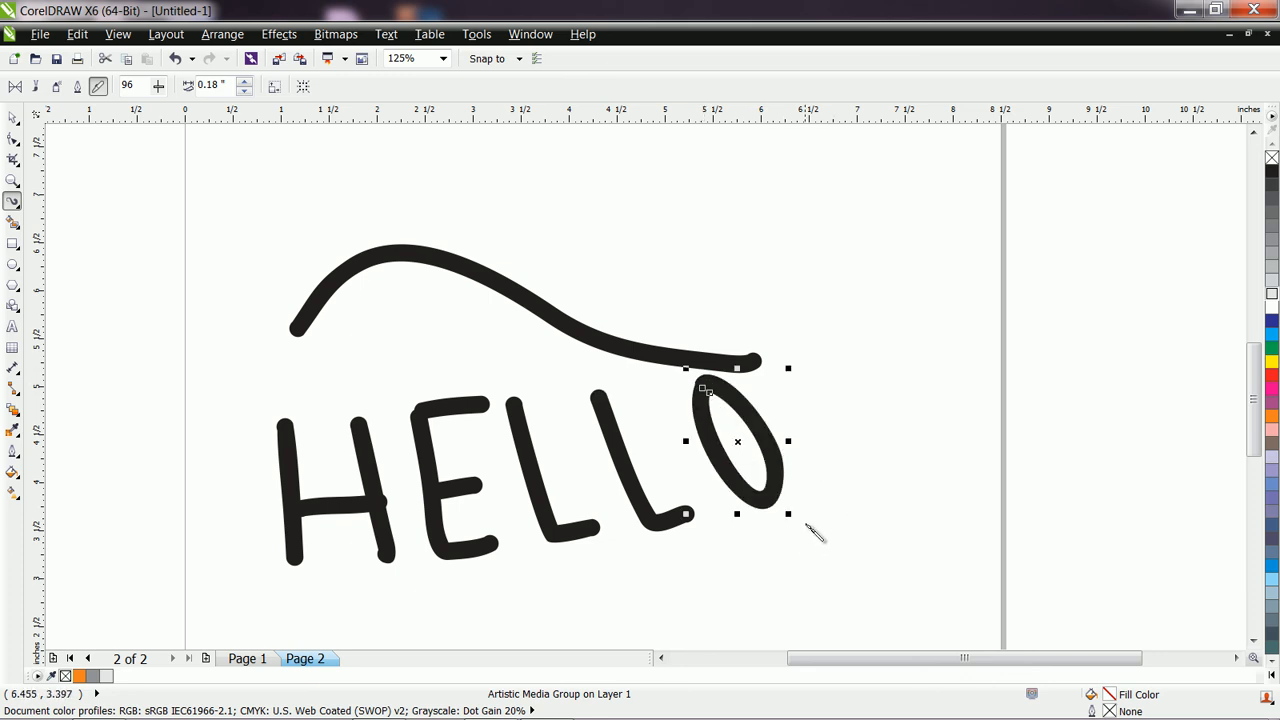
Remove the fill from all the HELLO letter strokes, give them a 0.5 pt outline, and deselect them.
{"action": "left_click", "coordinate": [1272, 159]}
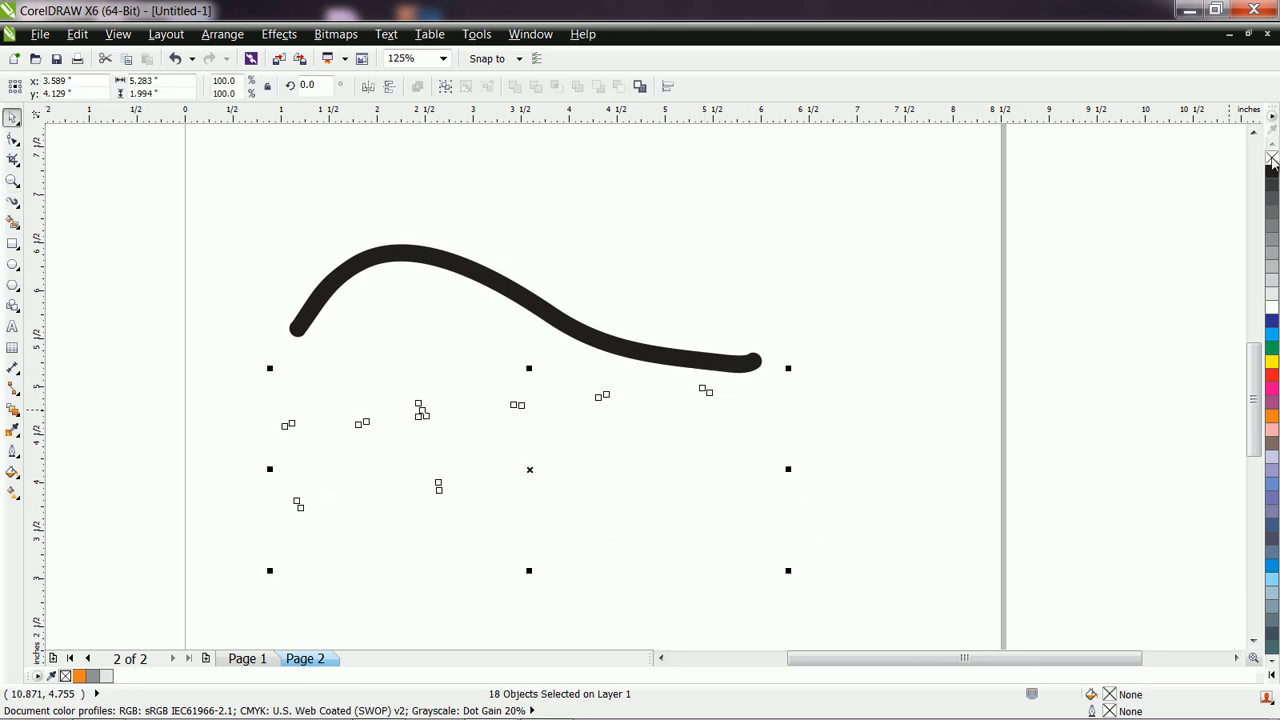
{"action": "left_click", "coordinate": [12, 451]}
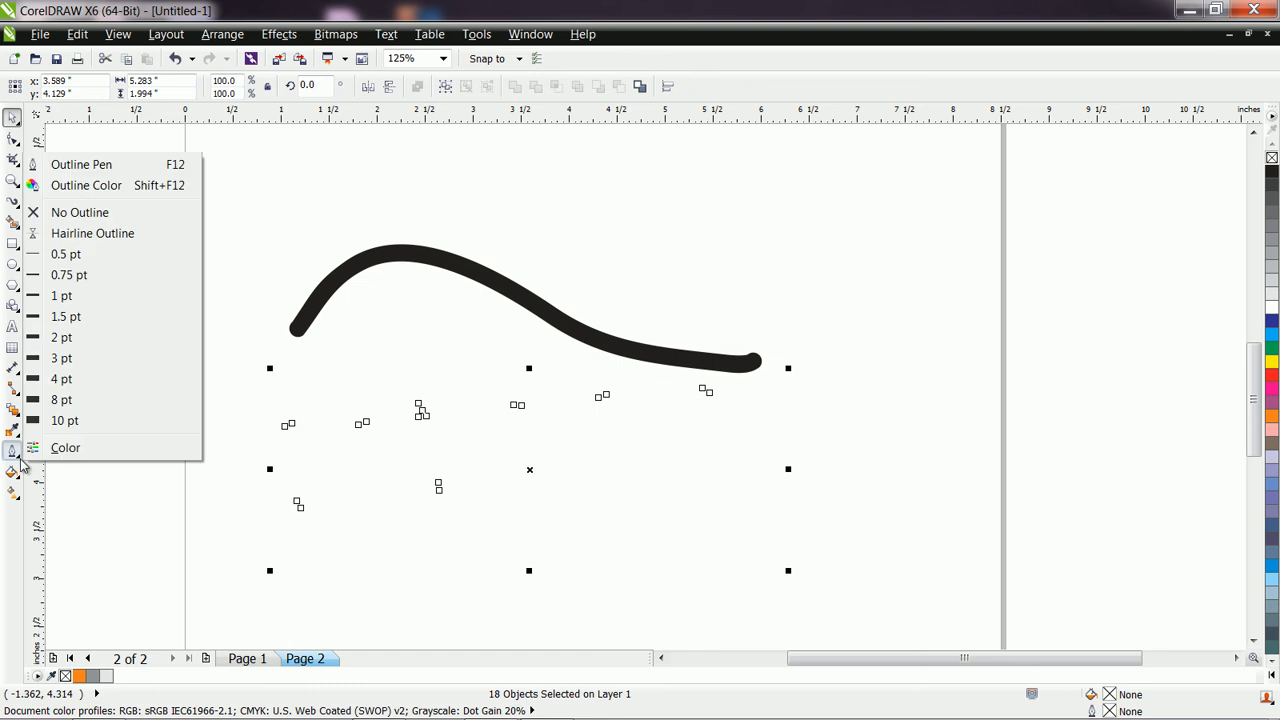
{"action": "left_click", "coordinate": [97, 257]}
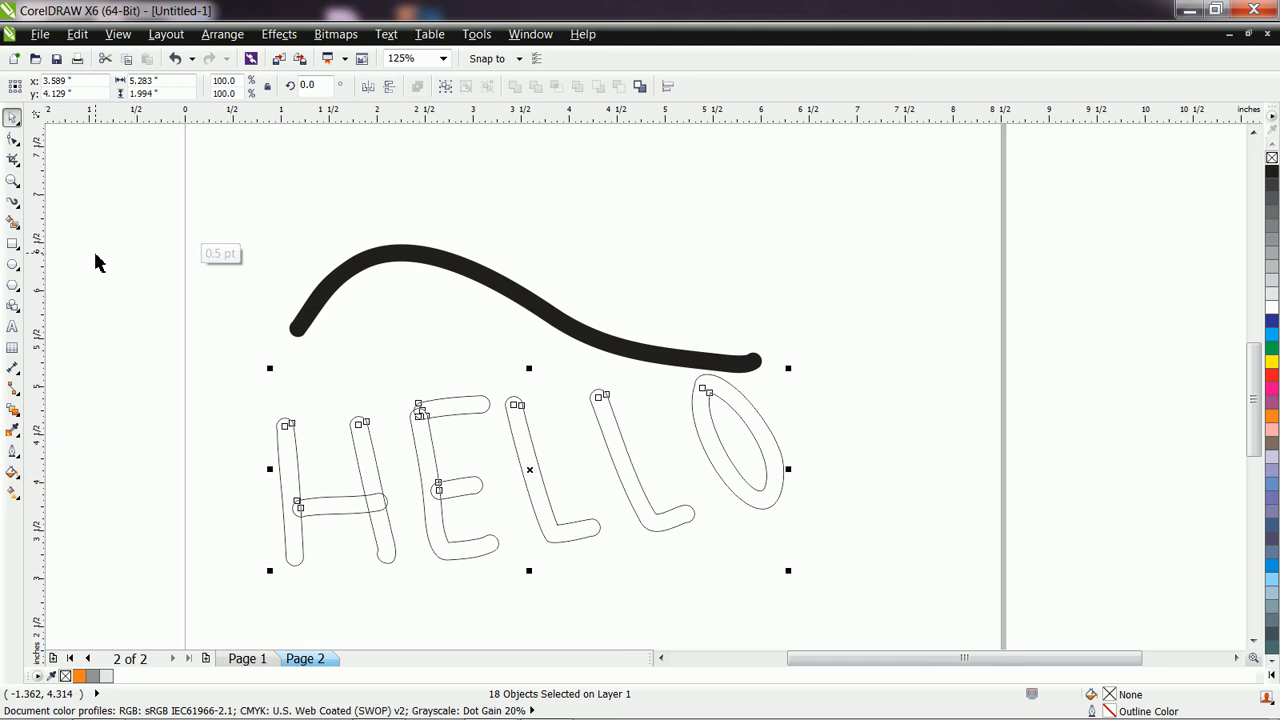
{"action": "left_click", "coordinate": [680, 578]}
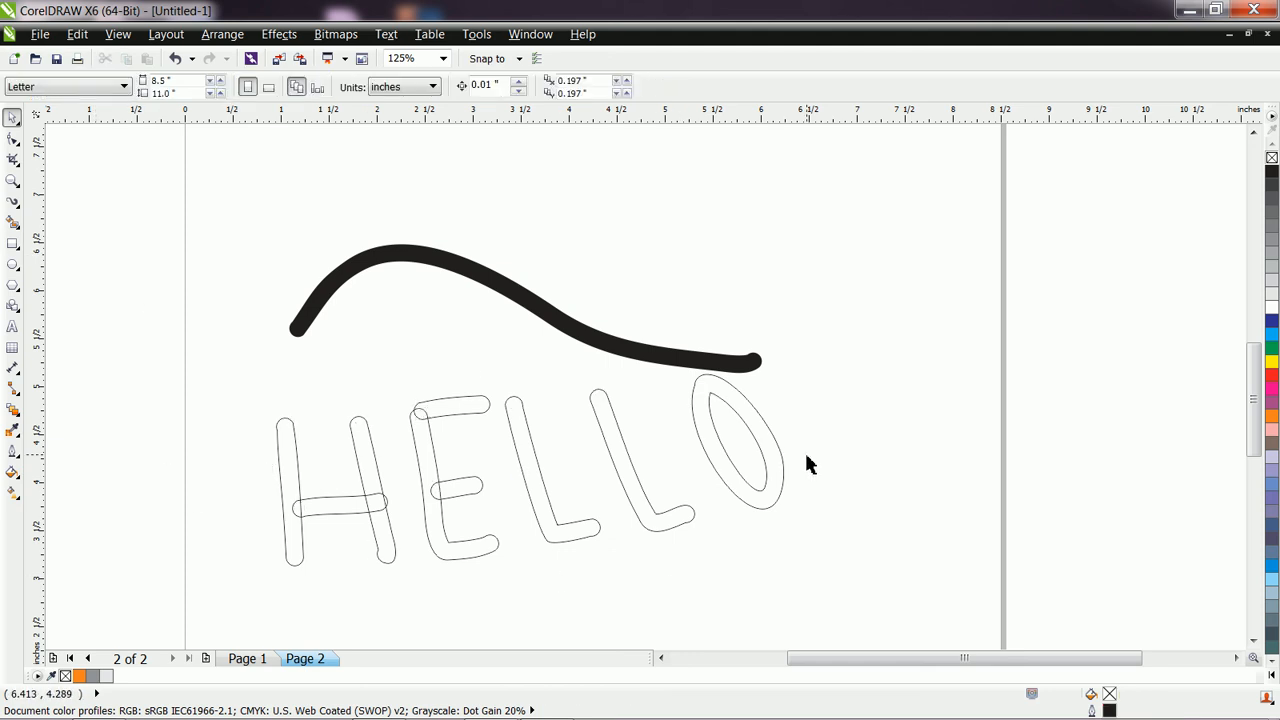
Draw a vertical Pressure mode coil about 4 inches tall beside the HELLO lettering and make it an unfilled shape with a 0.75 pt outline.
{"action": "left_click", "coordinate": [18, 205]}
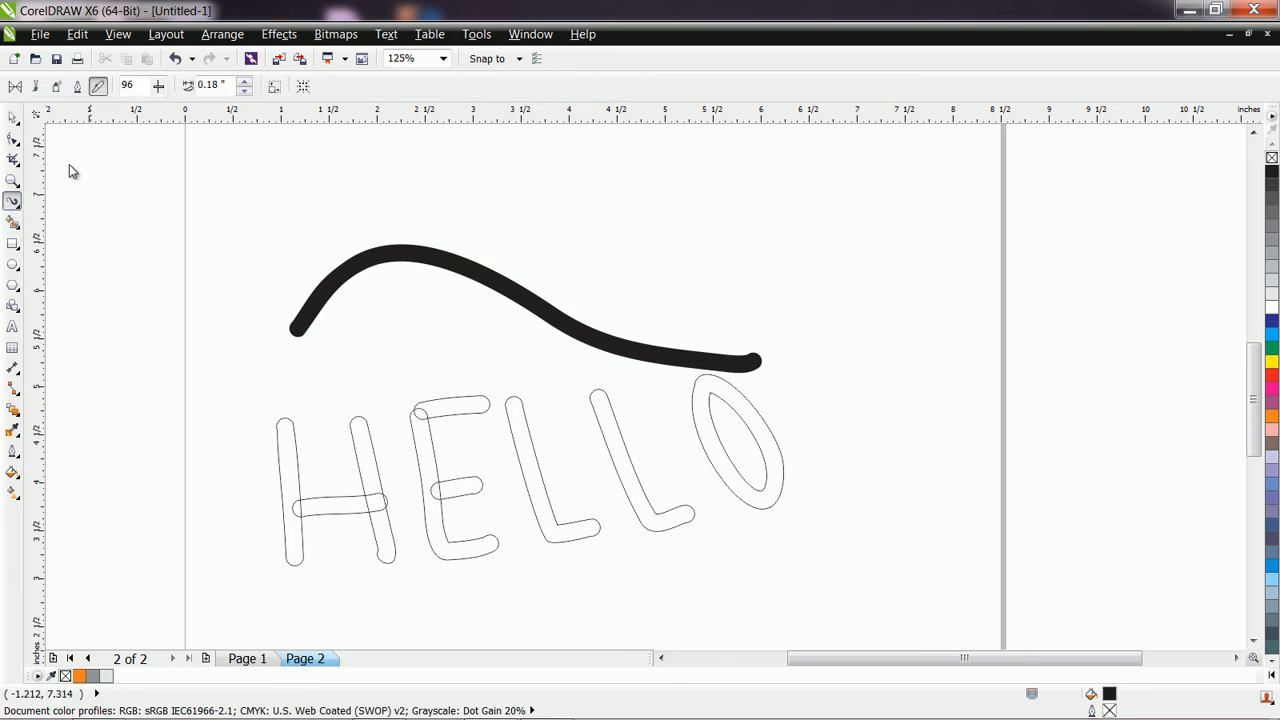
{"action": "mouse_move", "coordinate": [808, 227]}
{"action": "left_mouse_down"}
{"action": "mouse_move", "coordinate": [892, 221]}
{"action": "mouse_move", "coordinate": [916, 268]}
{"action": "mouse_move", "coordinate": [881, 316]}
{"action": "mouse_move", "coordinate": [837, 309]}
{"action": "mouse_move", "coordinate": [870, 289]}
{"action": "mouse_move", "coordinate": [936, 320]}
{"action": "mouse_move", "coordinate": [901, 401]}
{"action": "mouse_move", "coordinate": [849, 394]}
{"action": "mouse_move", "coordinate": [931, 381]}
{"action": "mouse_move", "coordinate": [939, 460]}
{"action": "mouse_move", "coordinate": [866, 483]}
{"action": "mouse_move", "coordinate": [894, 445]}
{"action": "mouse_move", "coordinate": [941, 487]}
{"action": "mouse_move", "coordinate": [878, 558]}
{"action": "left_mouse_up"}
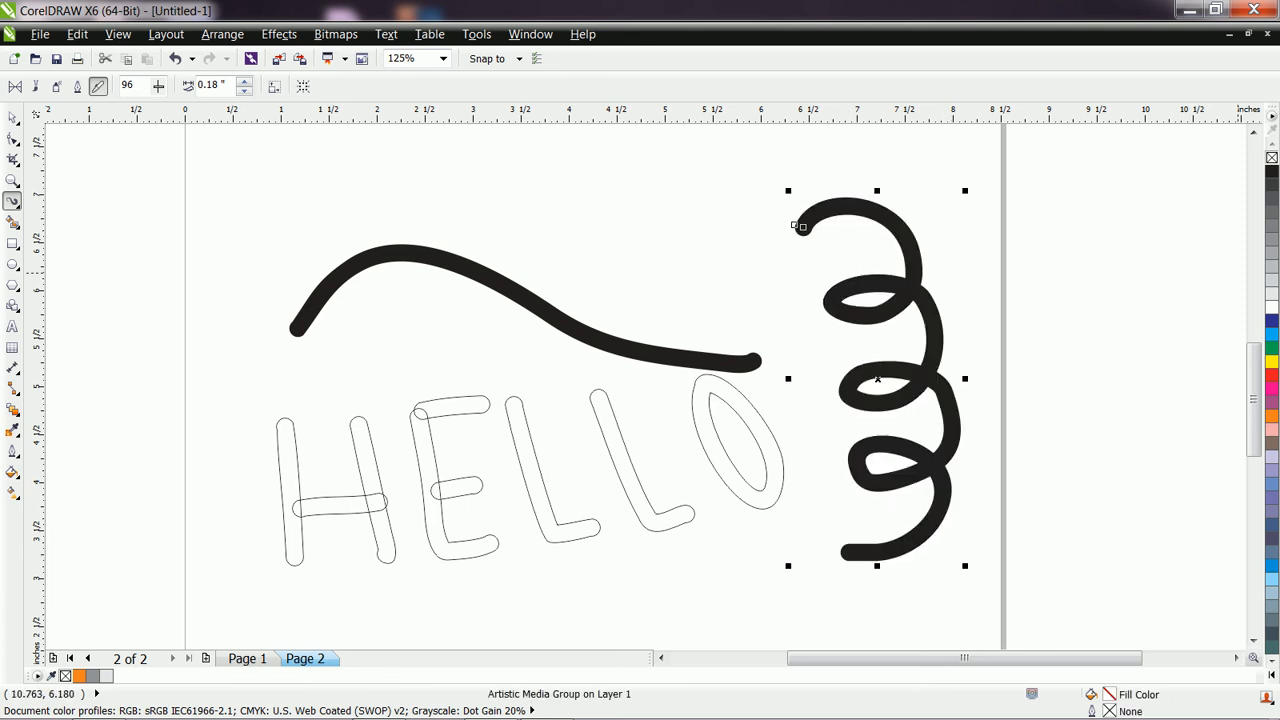
{"action": "left_click", "coordinate": [1271, 158]}
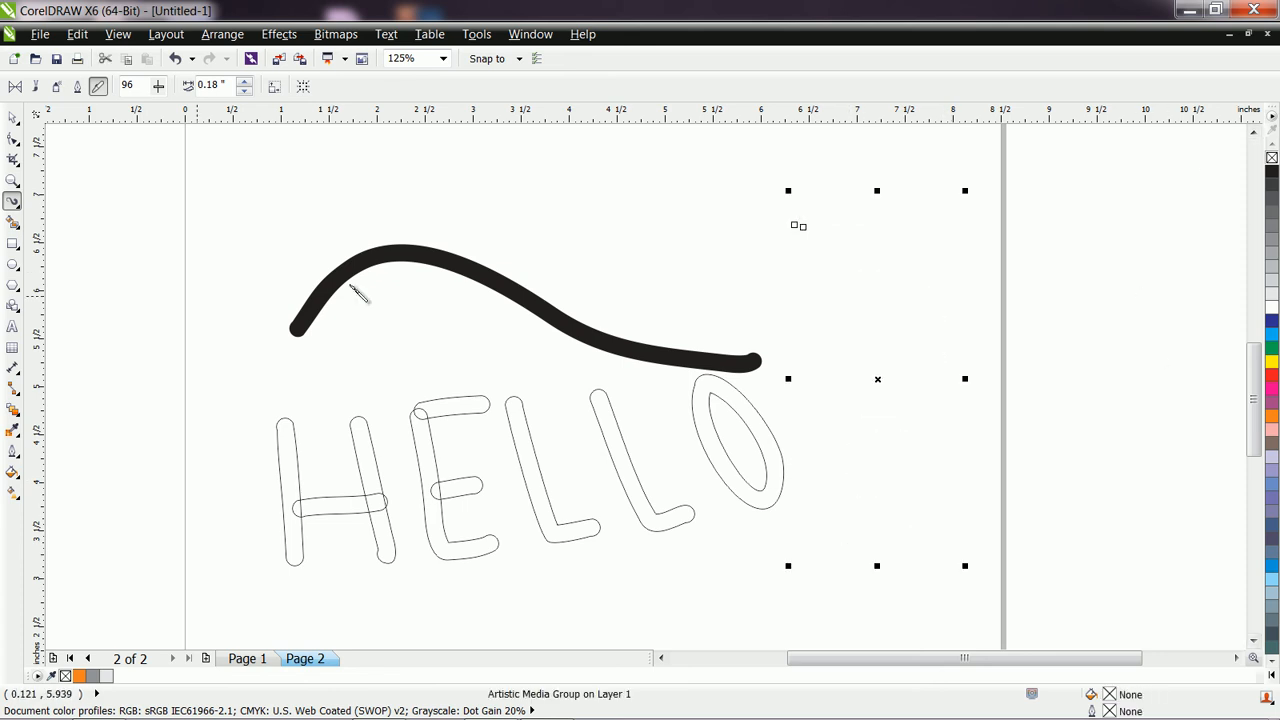
{"action": "left_click", "coordinate": [12, 488]}
{"action": "left_click", "coordinate": [73, 275]}
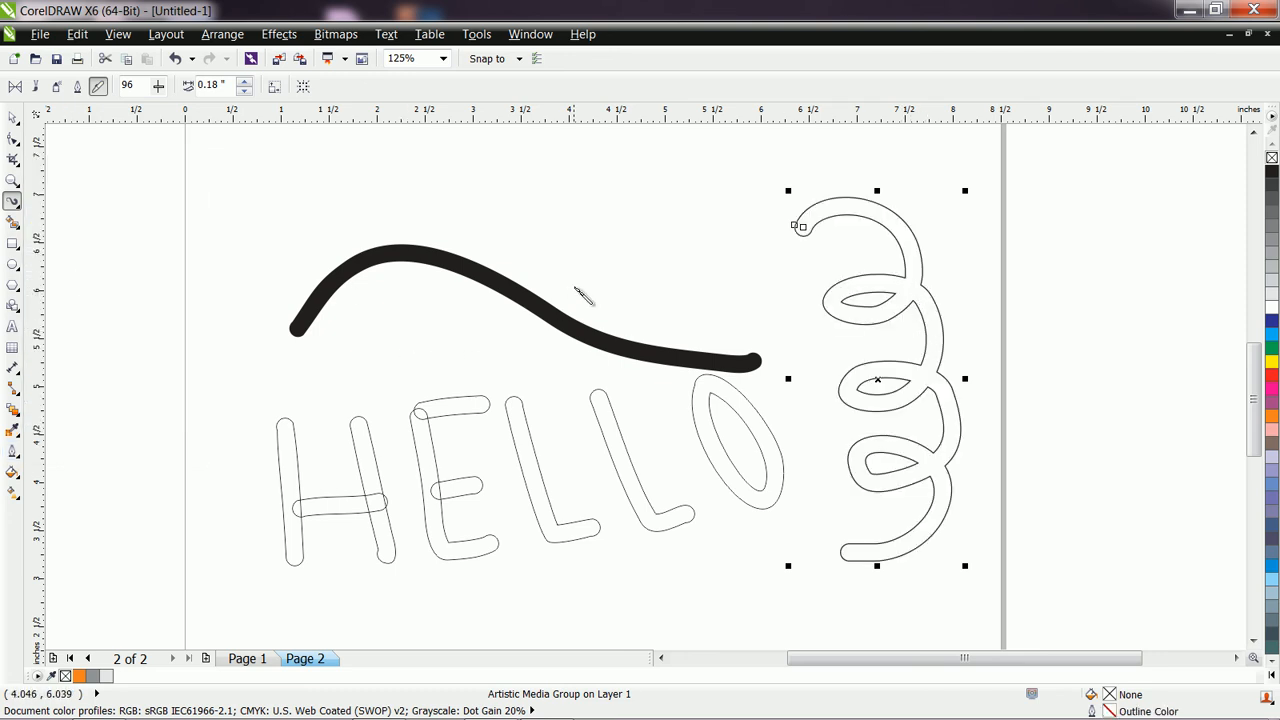
Draw an eye about 2.5 inches wide above the wavy stroke with upper and lower lid strokes and a round iris inside.
{"action": "mouse_move", "coordinate": [538, 248]}
{"action": "left_mouse_down"}
{"action": "mouse_move", "coordinate": [574, 231]}
{"action": "mouse_move", "coordinate": [750, 253]}
{"action": "left_mouse_up"}
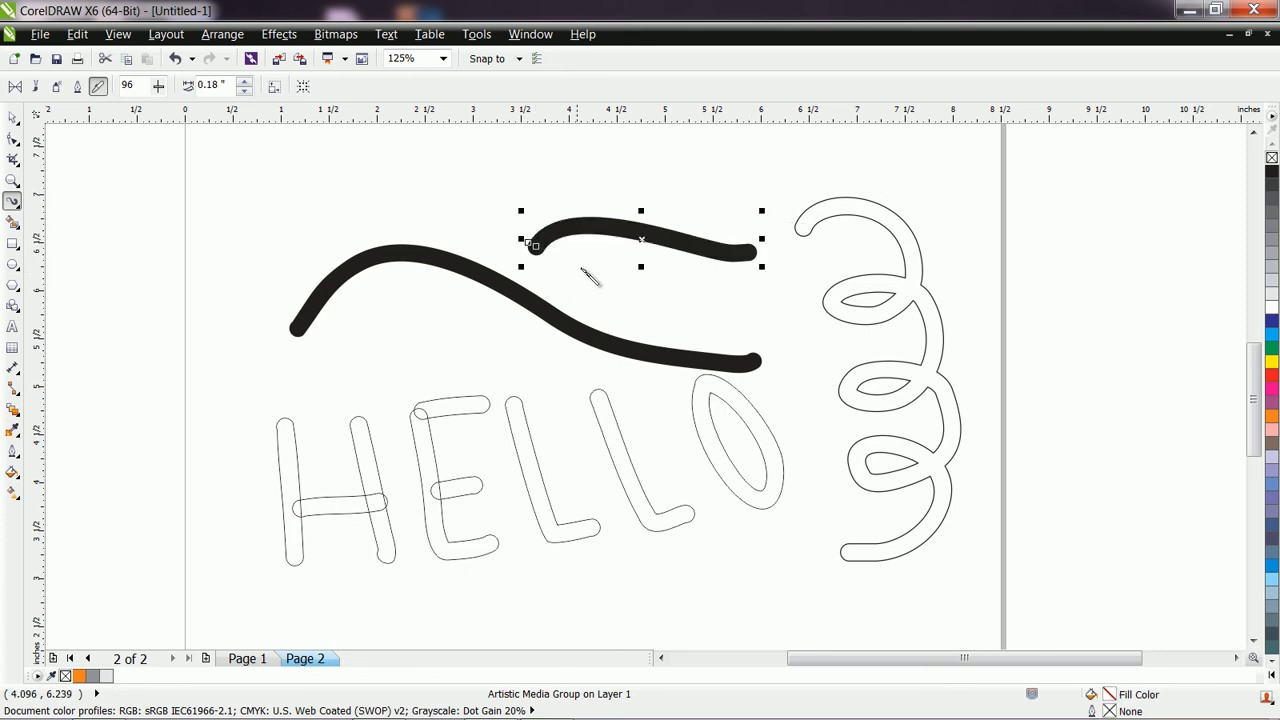
{"action": "mouse_move", "coordinate": [534, 248]}
{"action": "left_mouse_down"}
{"action": "mouse_move", "coordinate": [570, 281]}
{"action": "mouse_move", "coordinate": [669, 292]}
{"action": "mouse_move", "coordinate": [762, 268]}
{"action": "left_mouse_up"}
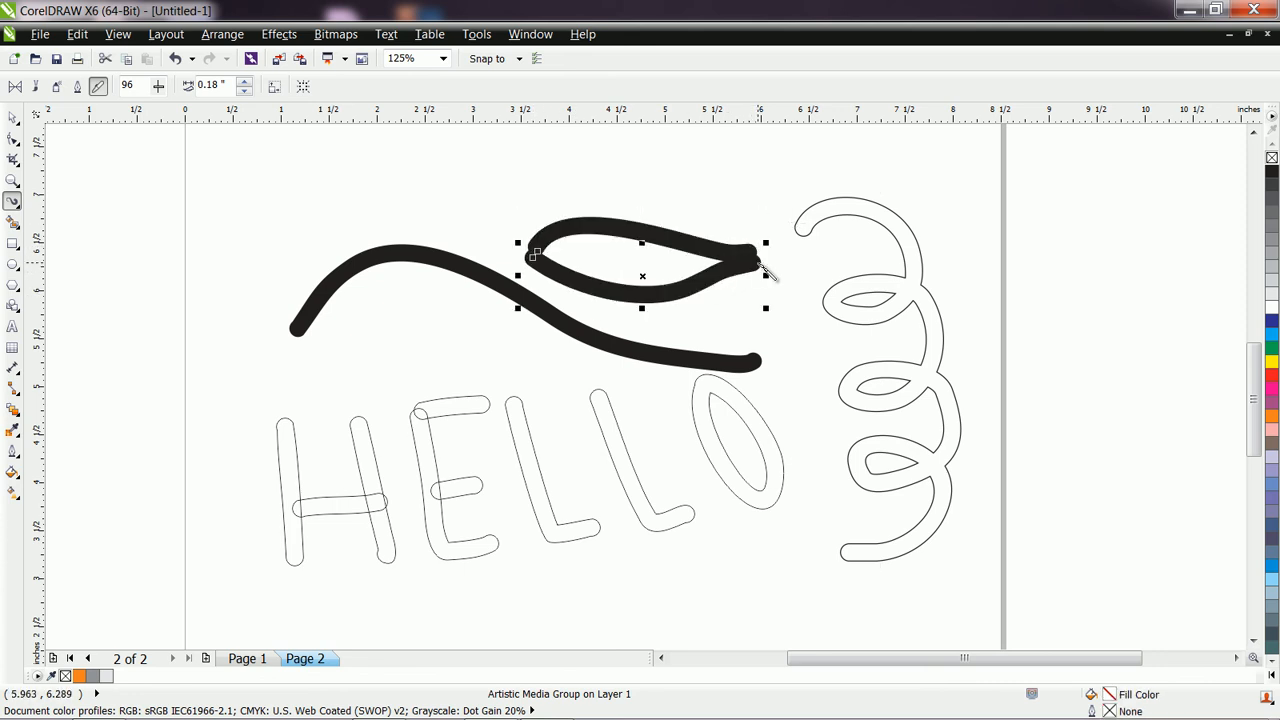
{"action": "left_click", "coordinate": [645, 247]}
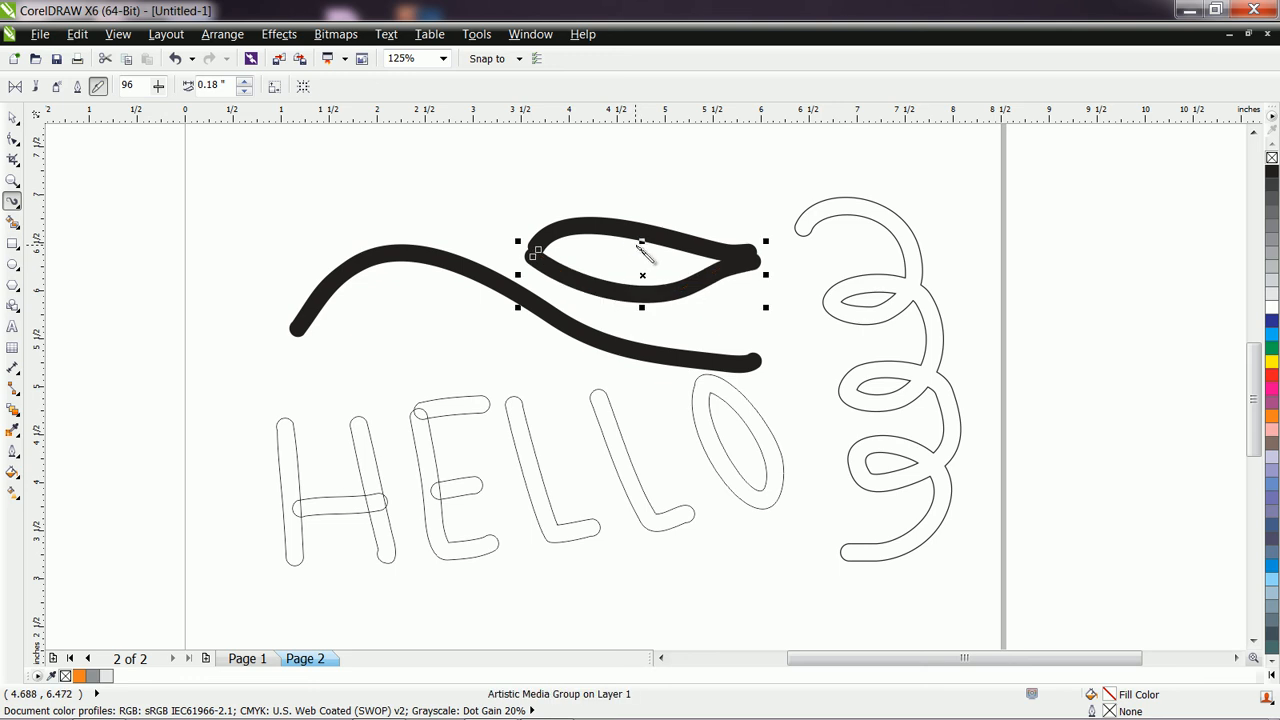
{"action": "left_click", "coordinate": [633, 246]}
{"action": "mouse_move", "coordinate": [633, 246]}
{"action": "left_mouse_down"}
{"action": "mouse_move", "coordinate": [614, 272]}
{"action": "mouse_move", "coordinate": [653, 283]}
{"action": "mouse_move", "coordinate": [660, 266]}
{"action": "mouse_move", "coordinate": [638, 243]}
{"action": "left_mouse_up"}
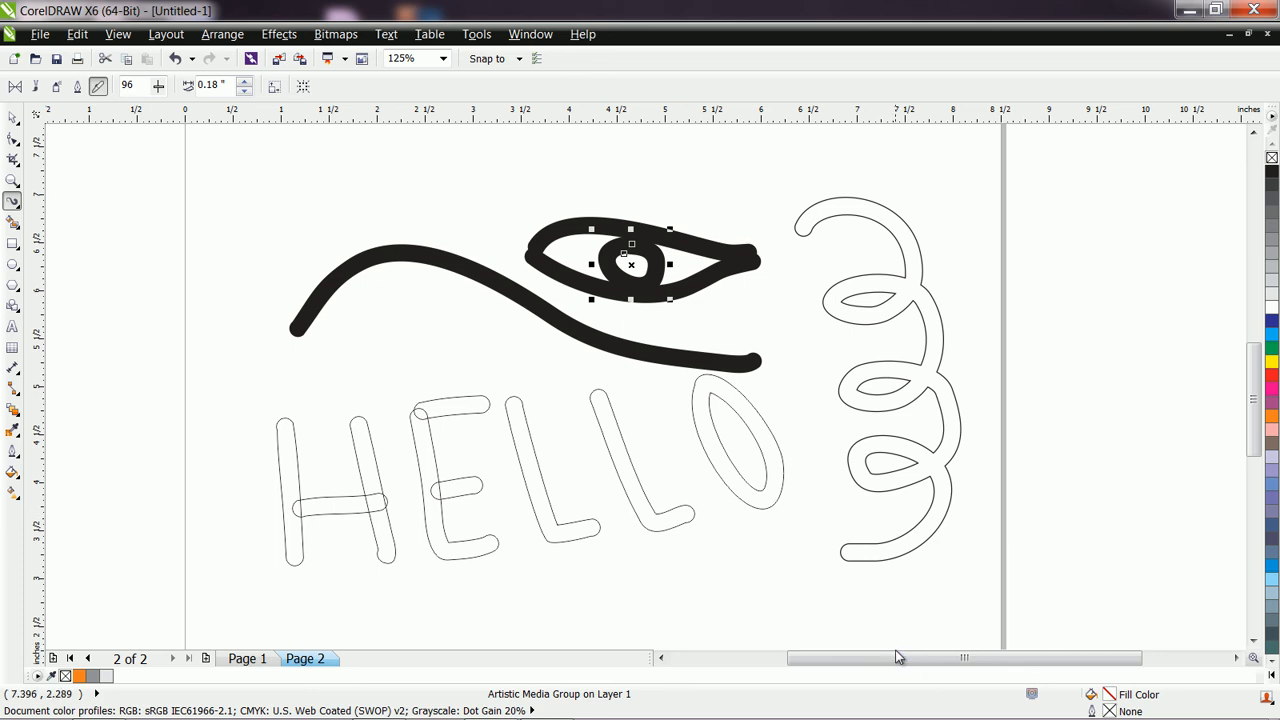
{"action": "mouse_move", "coordinate": [1082, 718]}
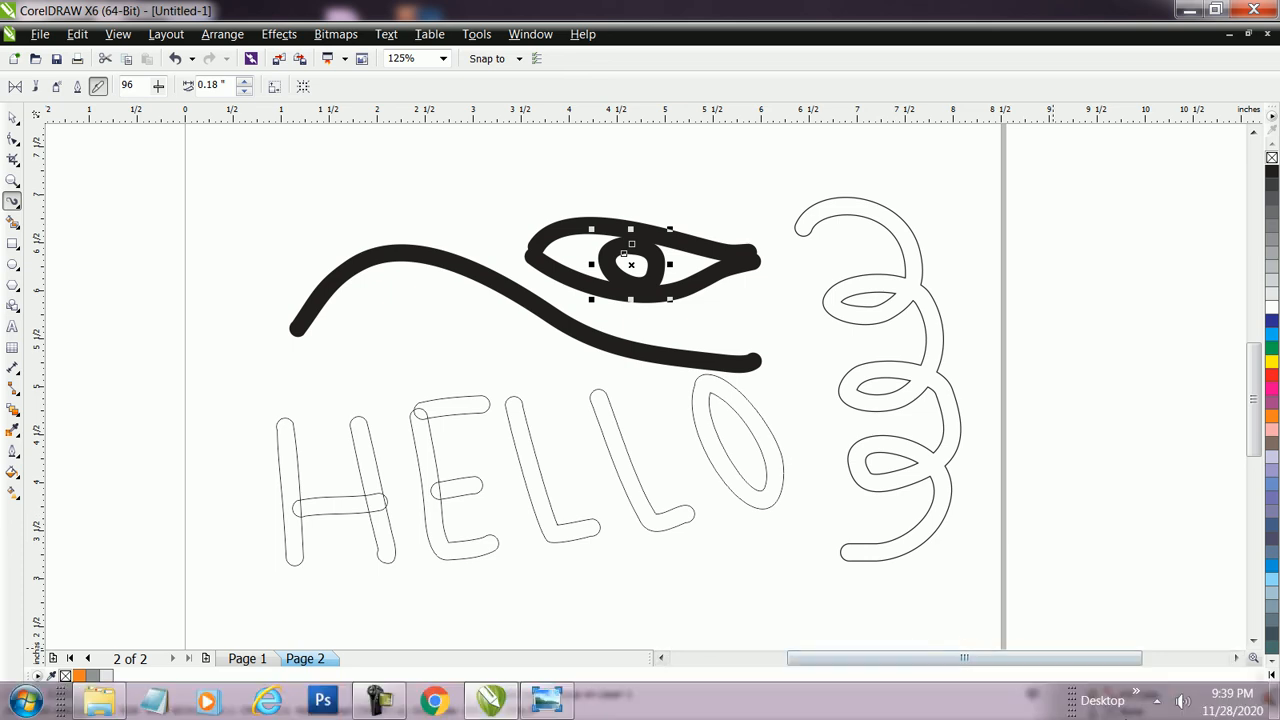